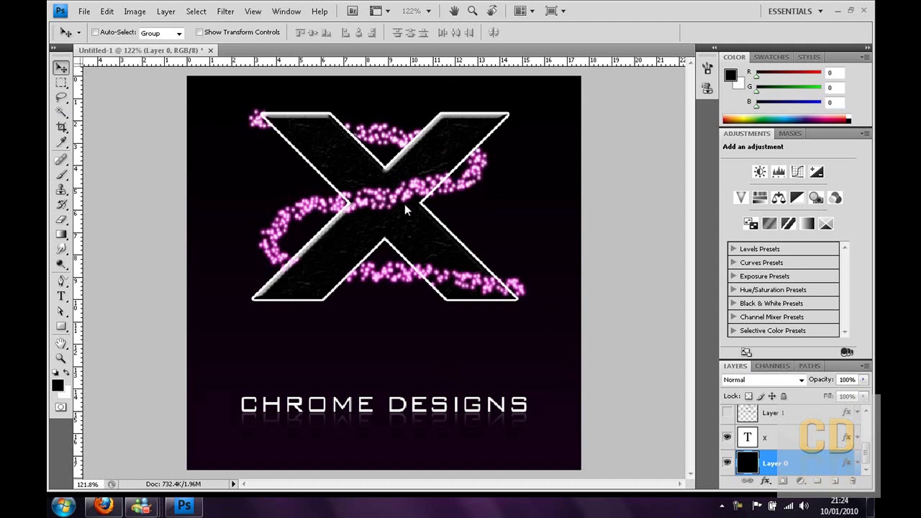
Step: Create a new 500 × 500 px document
click(87, 11)
click(89, 29)
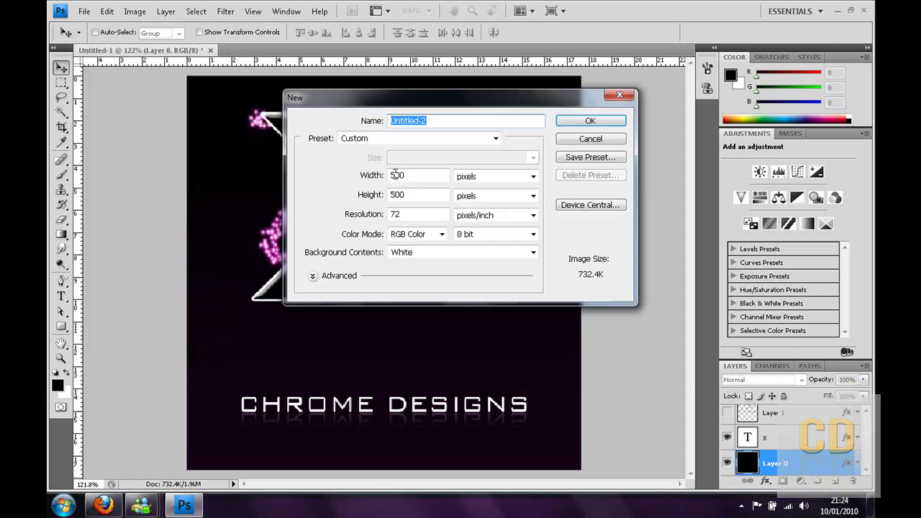
key(Tab)
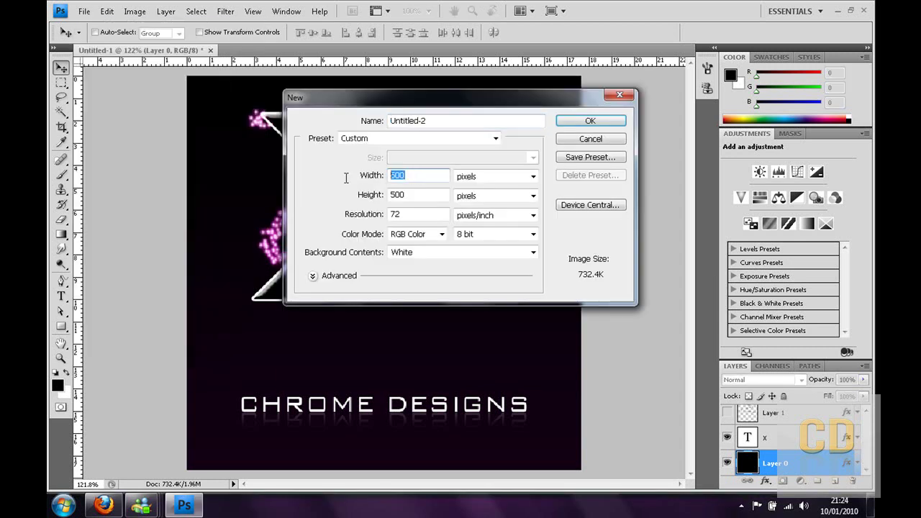
double_click(410, 192)
text(500)
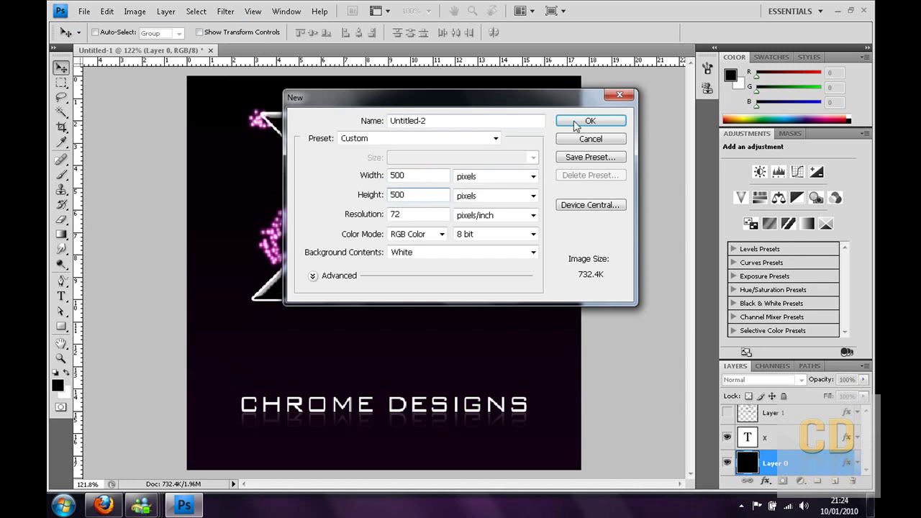
click(575, 121)
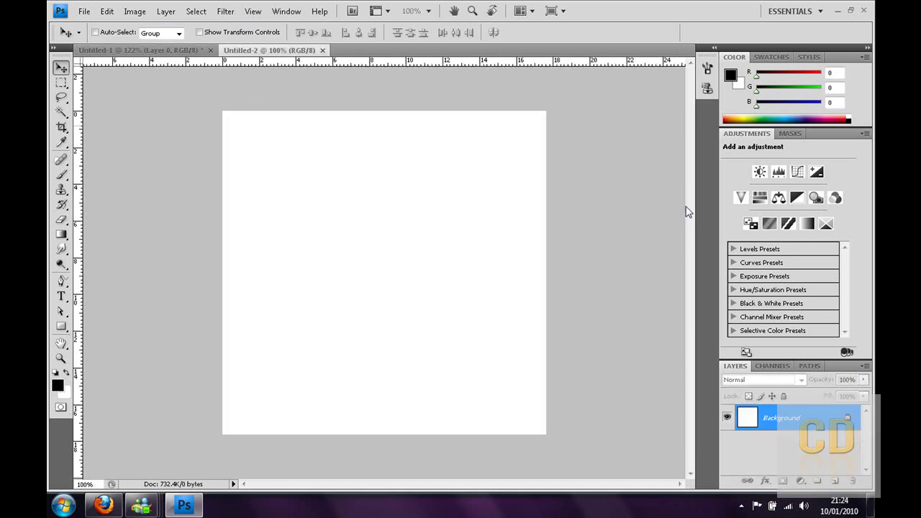
Step: Fill the Background with the black foreground colour
click(57, 386)
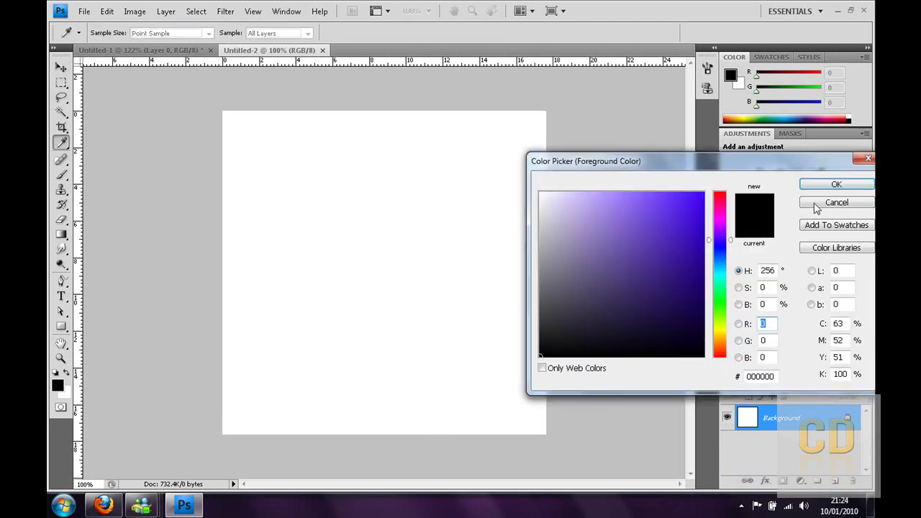
click(817, 204)
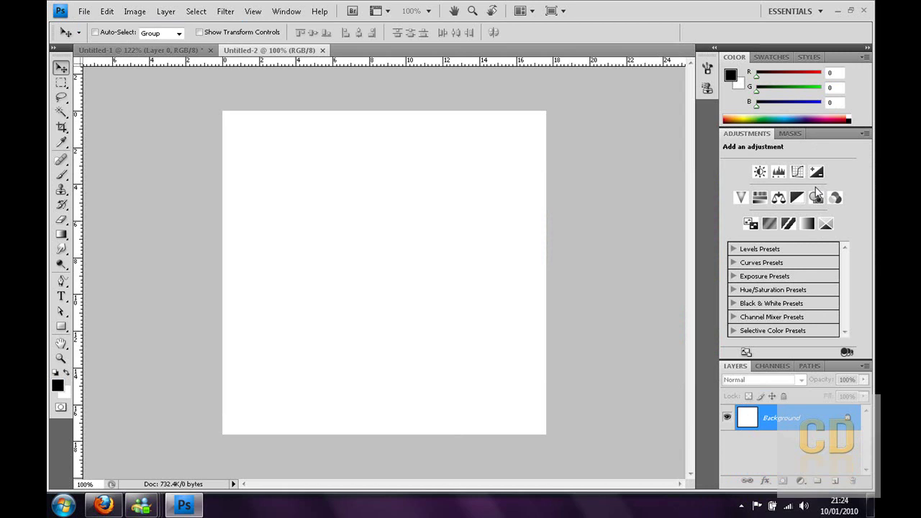
key(alt+BackSpace)
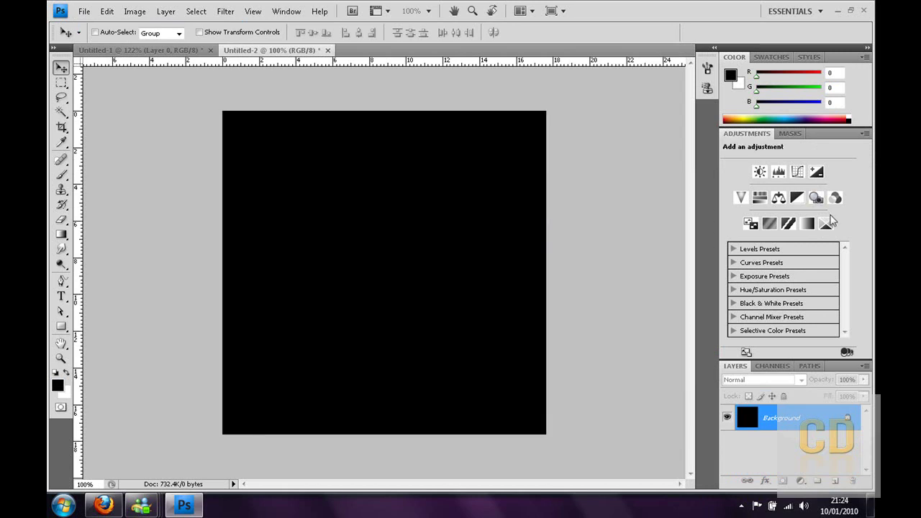
Step: Add a new layer and set the Type tool to white 72 pt text
click(751, 133)
click(834, 482)
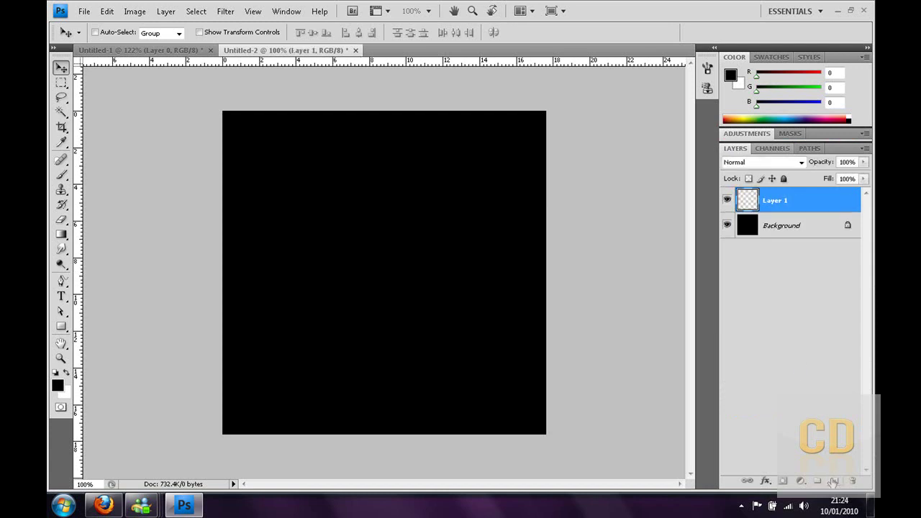
click(63, 303)
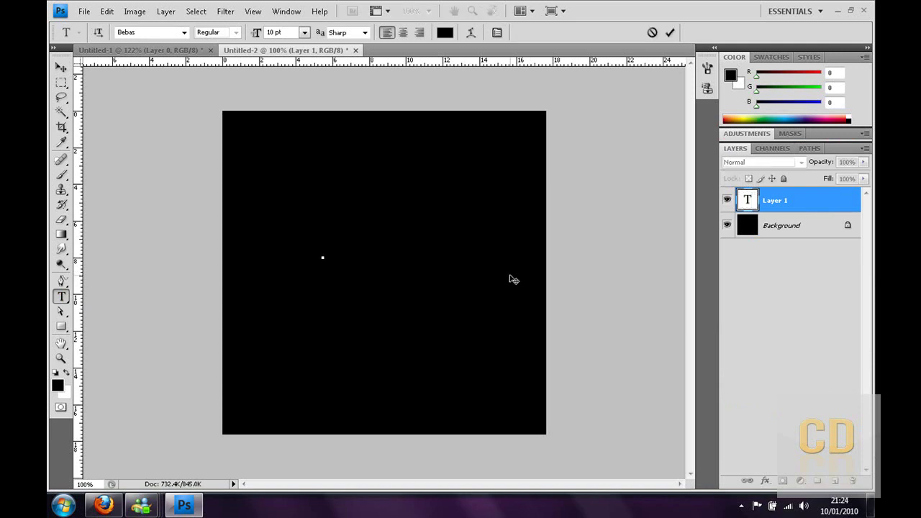
click(445, 32)
drag(583, 216, 403, 100)
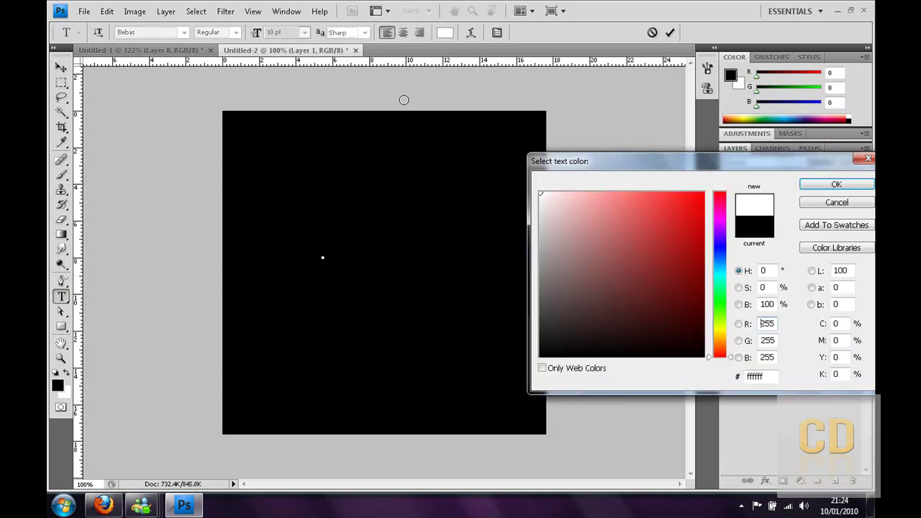
click(836, 184)
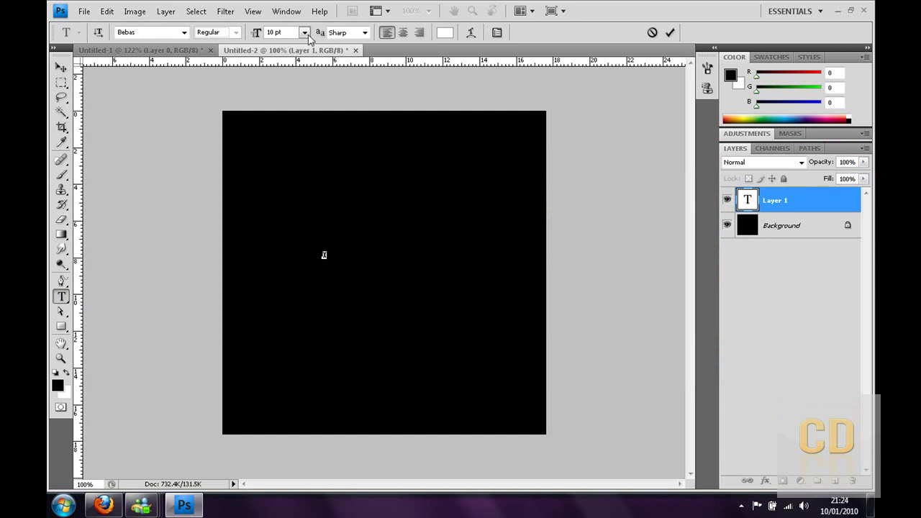
click(304, 32)
click(315, 255)
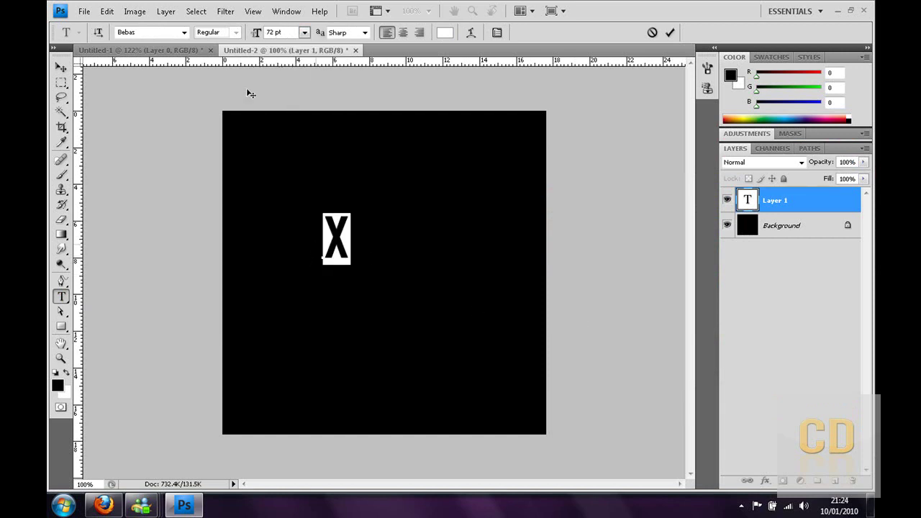
Step: Scale the X up to roughly 923% × 492% and centre it on the canvas
click(107, 11)
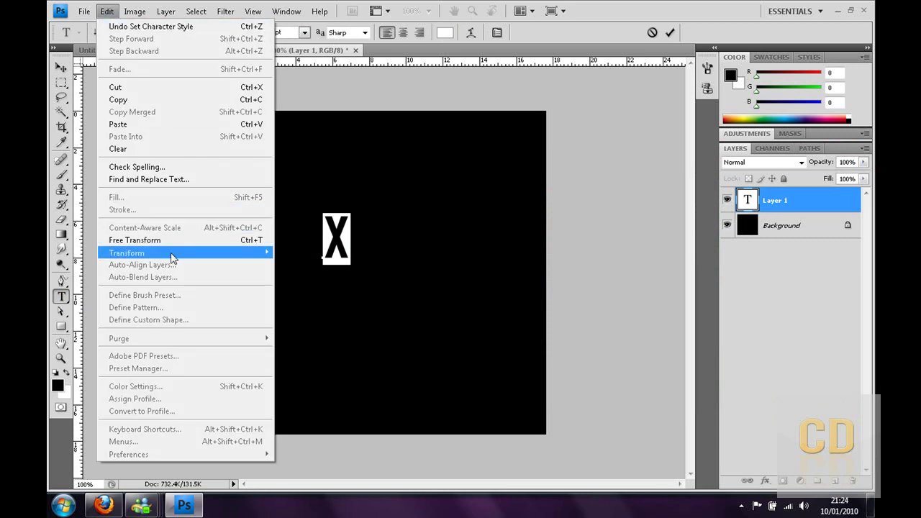
mouse_move(171, 253)
click(291, 270)
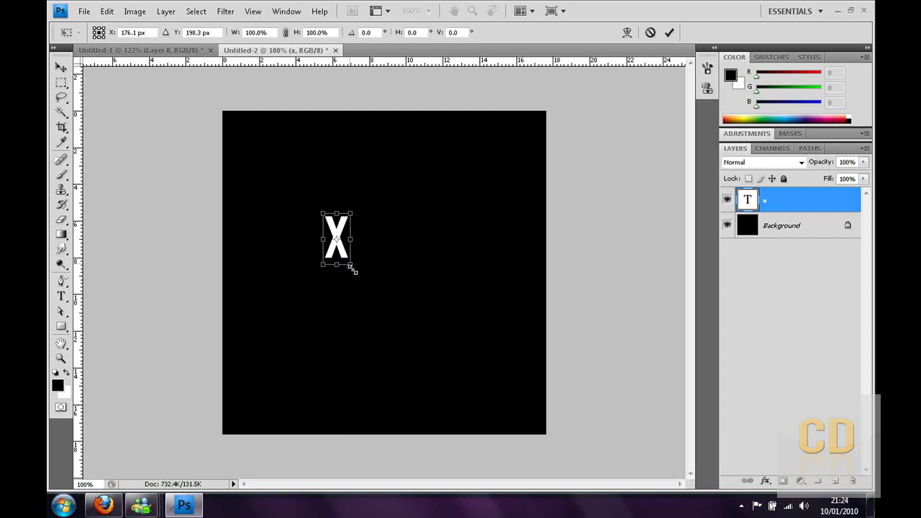
drag(354, 265, 556, 441)
drag(398, 351, 345, 272)
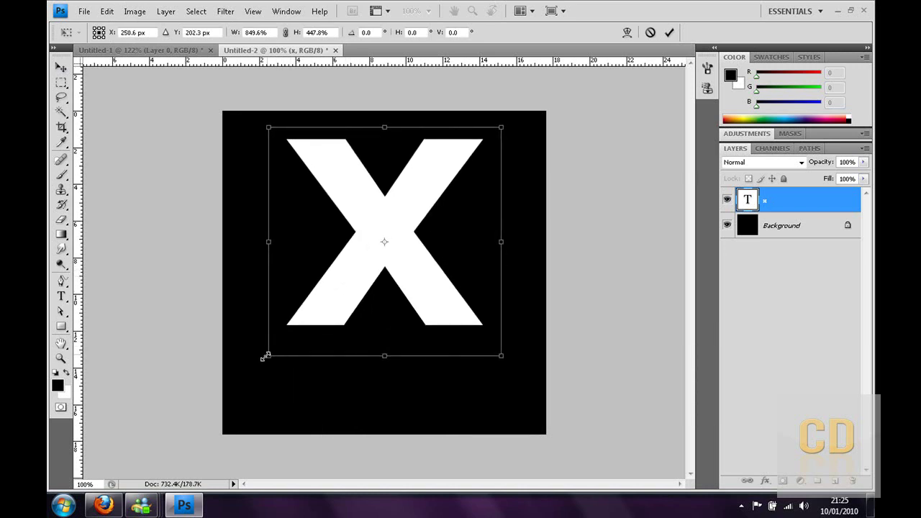
drag(259, 370, 248, 380)
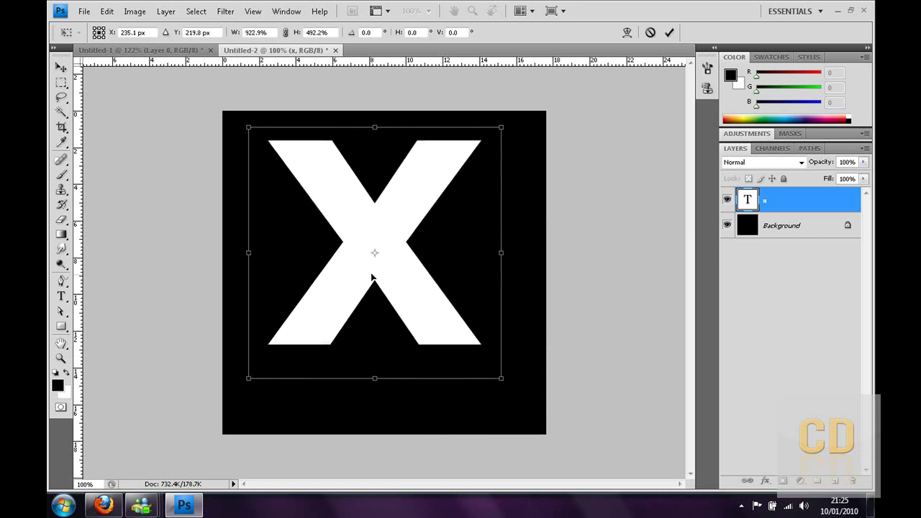
drag(372, 278, 386, 271)
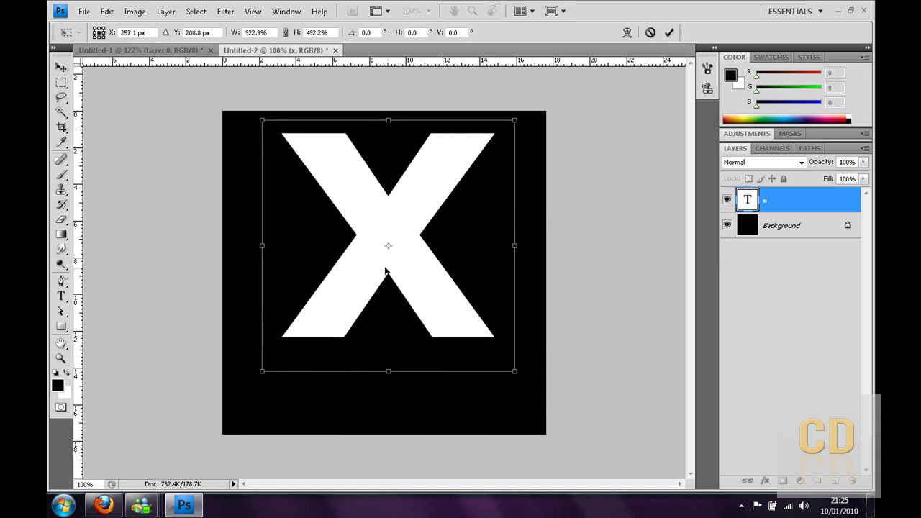
key(v)
click(395, 199)
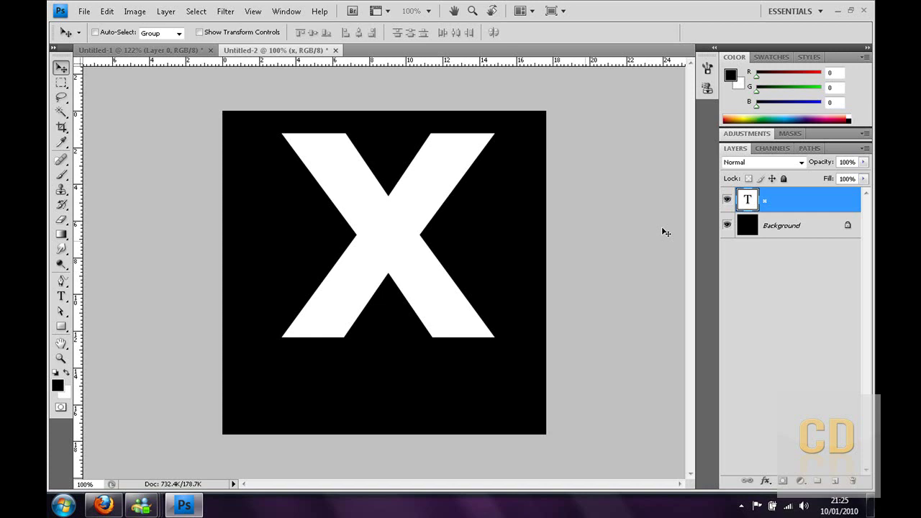
Step: Enable Bevel and Emboss with Contour and Texture on the X layer
right_click(777, 206)
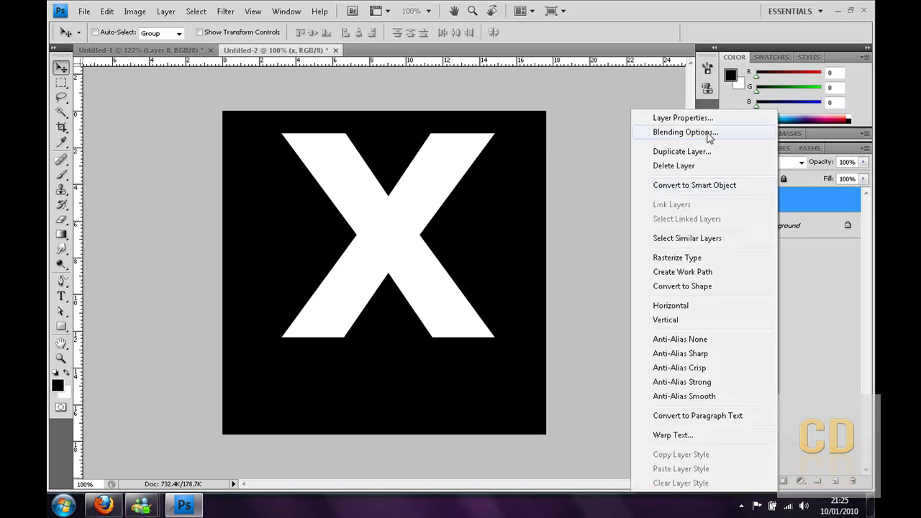
click(709, 134)
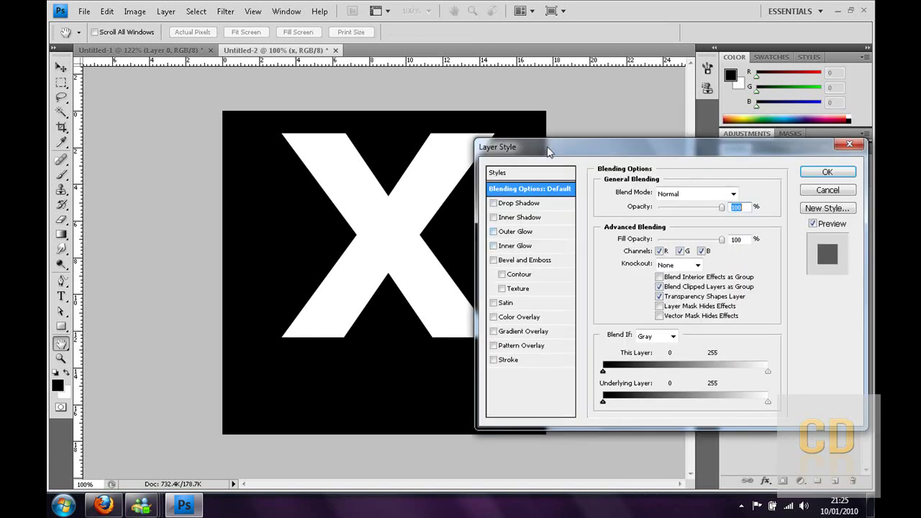
drag(547, 146, 609, 124)
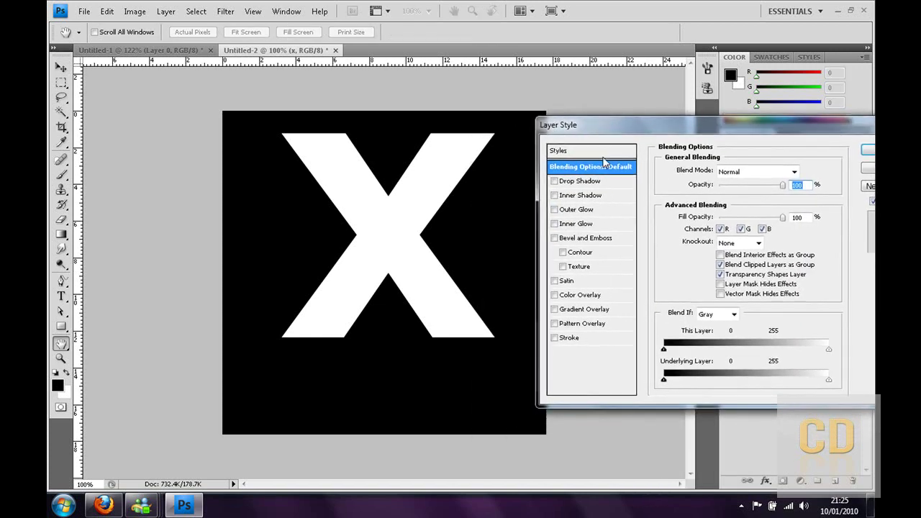
click(555, 238)
click(566, 252)
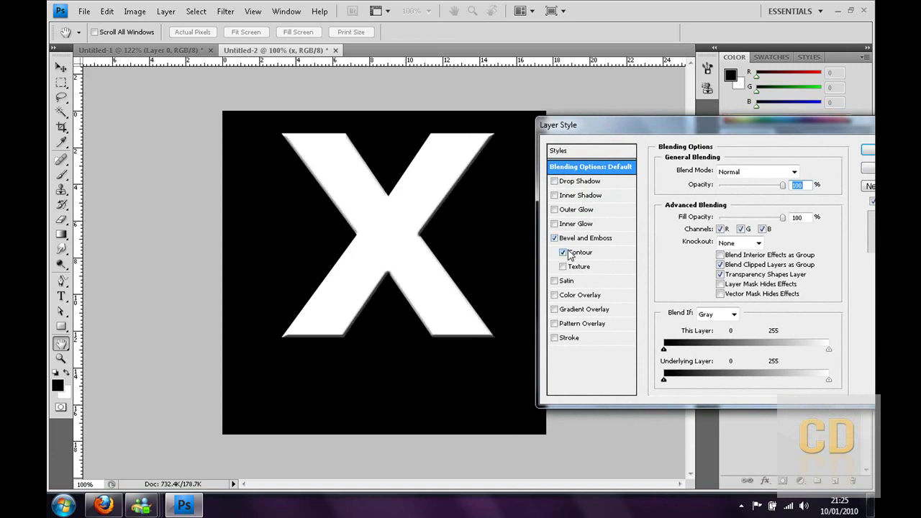
click(577, 267)
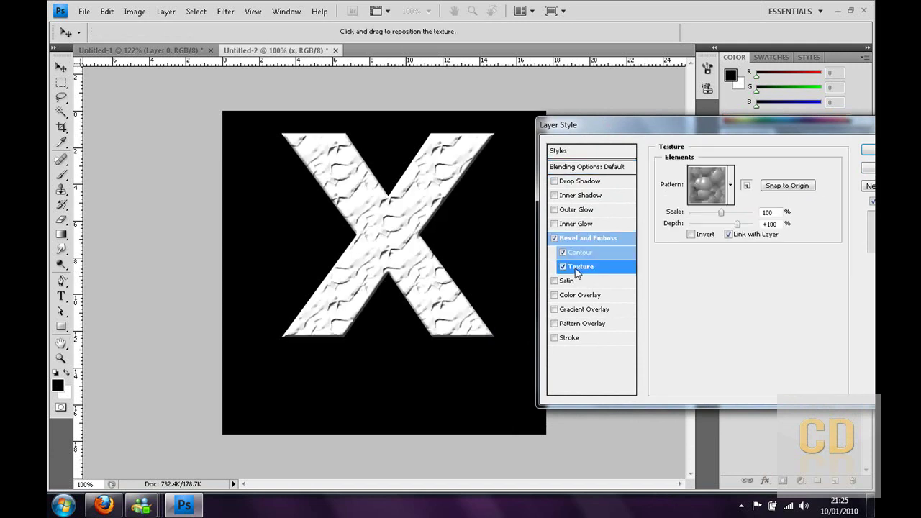
Step: Append Rock Patterns, pick a grey rock texture, and set Depth to +30
click(732, 186)
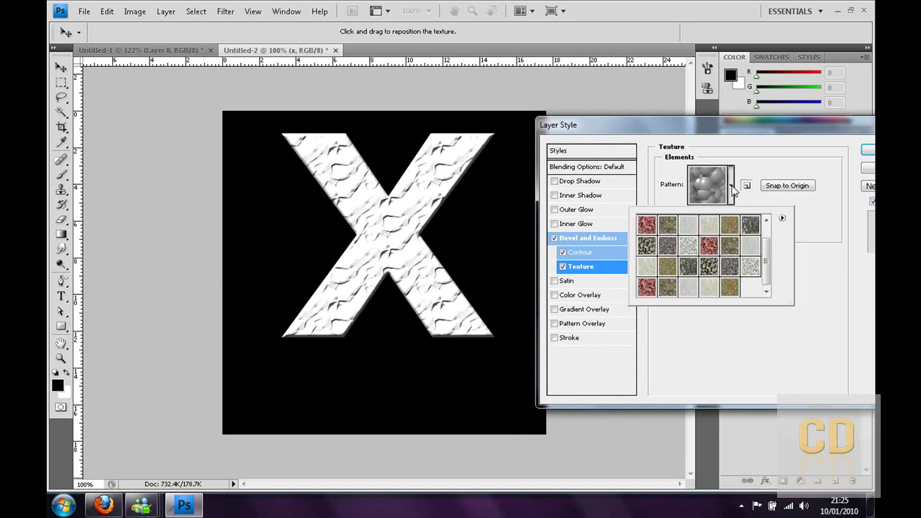
click(690, 293)
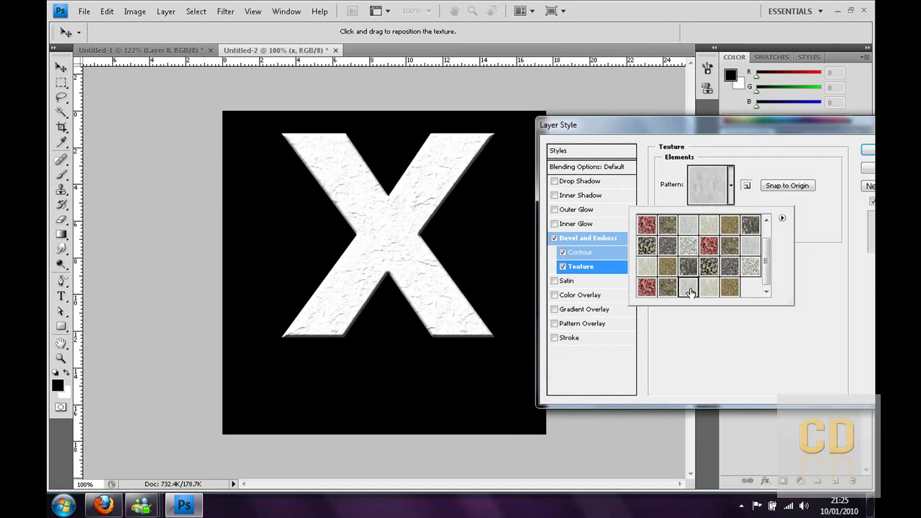
click(782, 220)
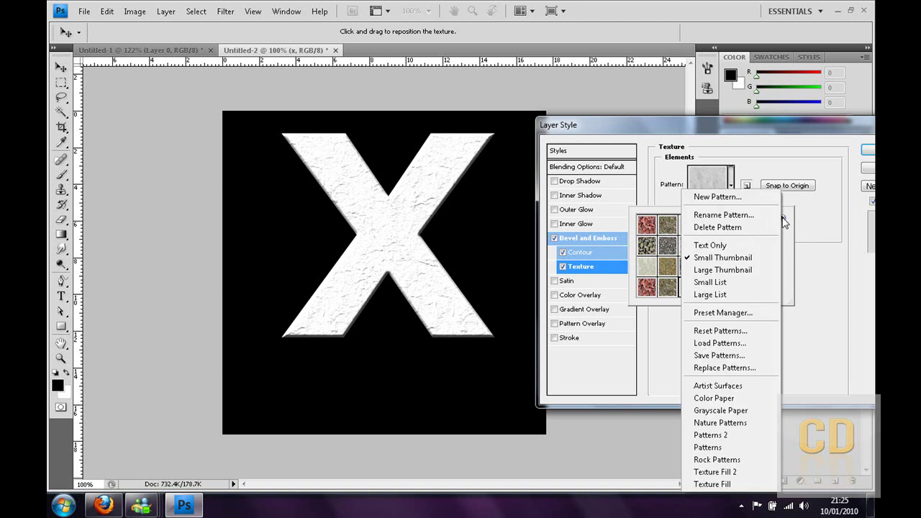
click(712, 459)
click(525, 199)
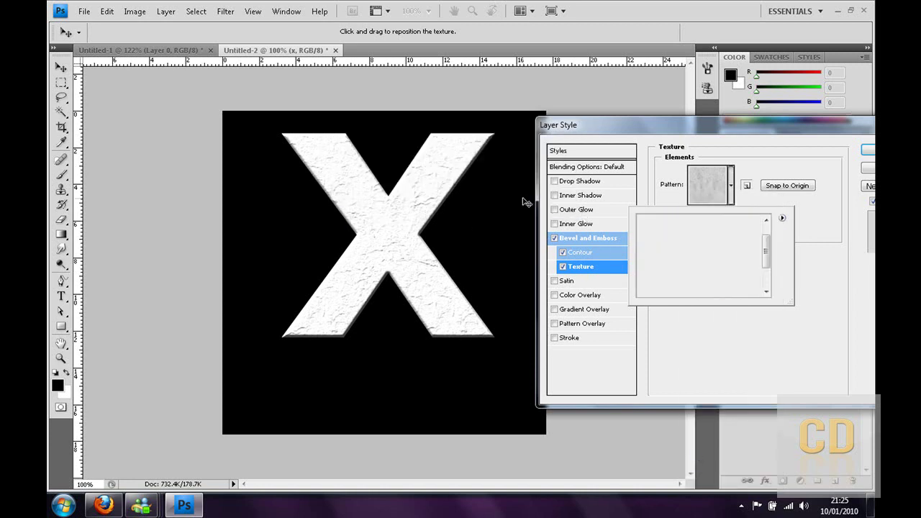
drag(769, 264, 773, 298)
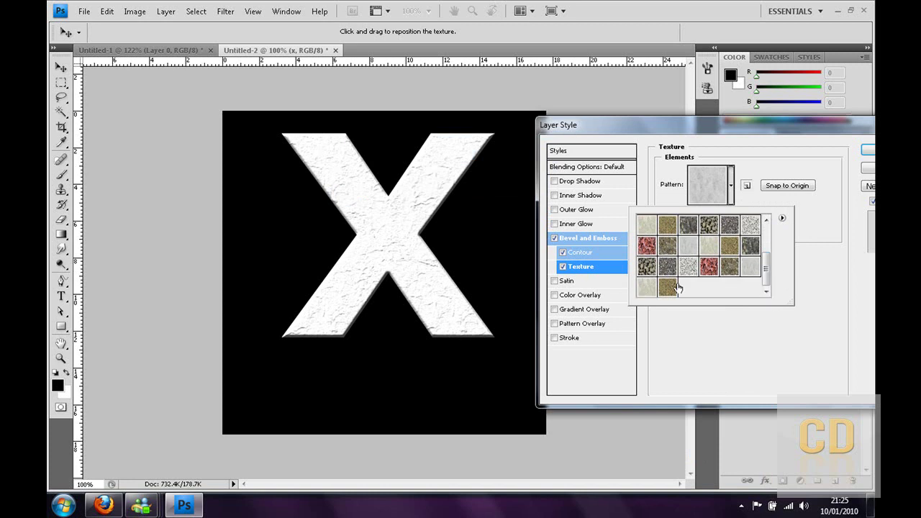
click(753, 273)
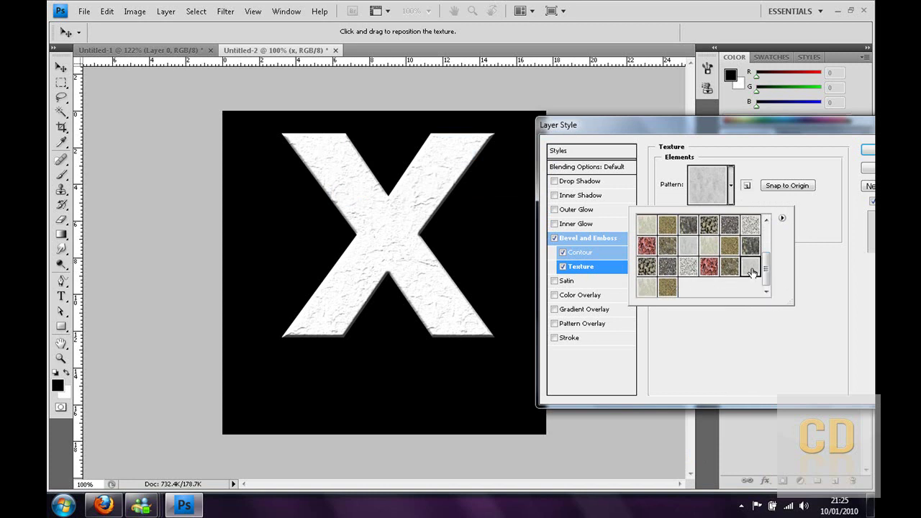
click(775, 323)
click(772, 224)
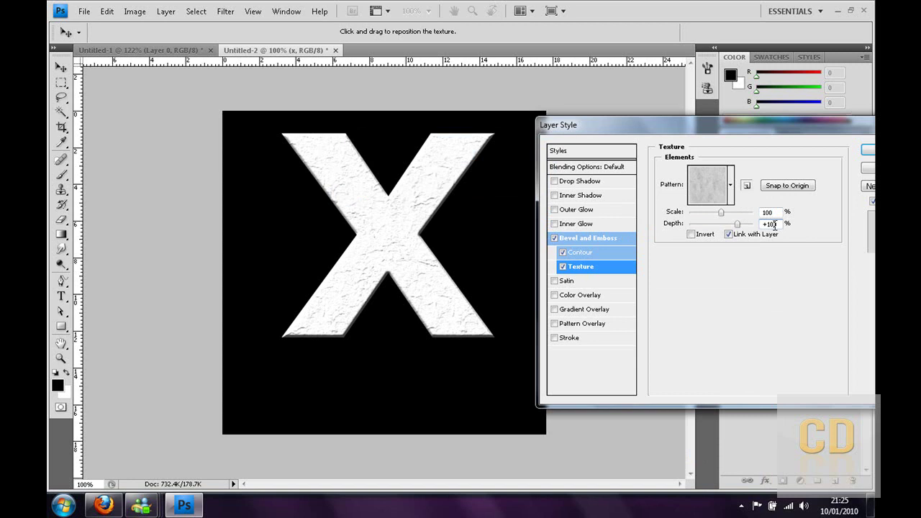
text(20)
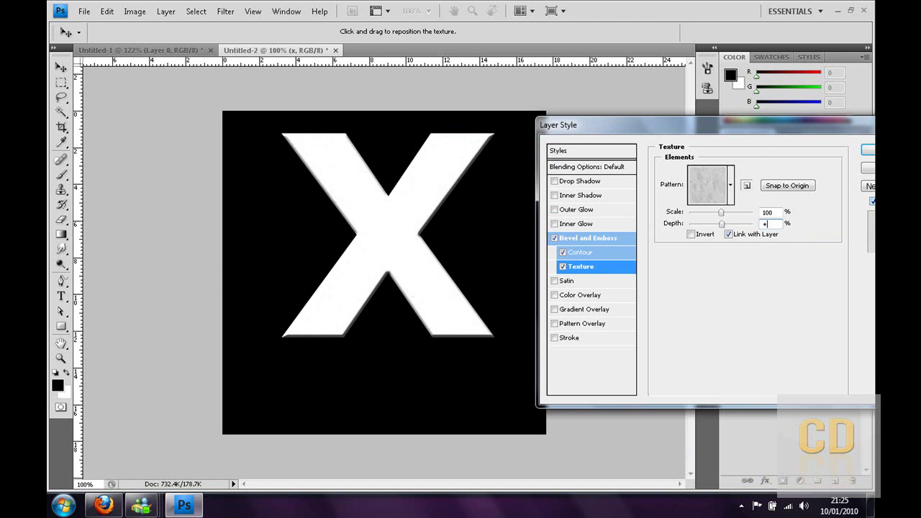
text(30)
Step: Add a black Color Overlay to the X
click(555, 296)
click(569, 296)
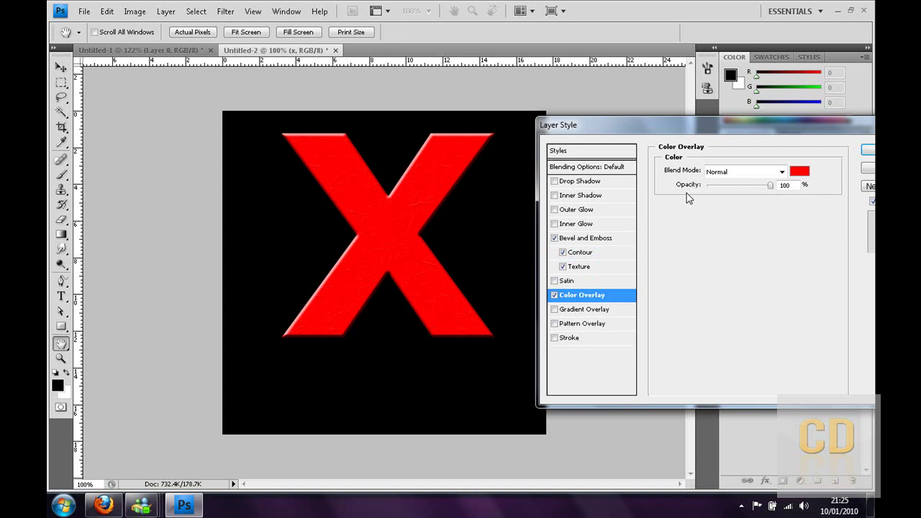
click(799, 172)
text(0)
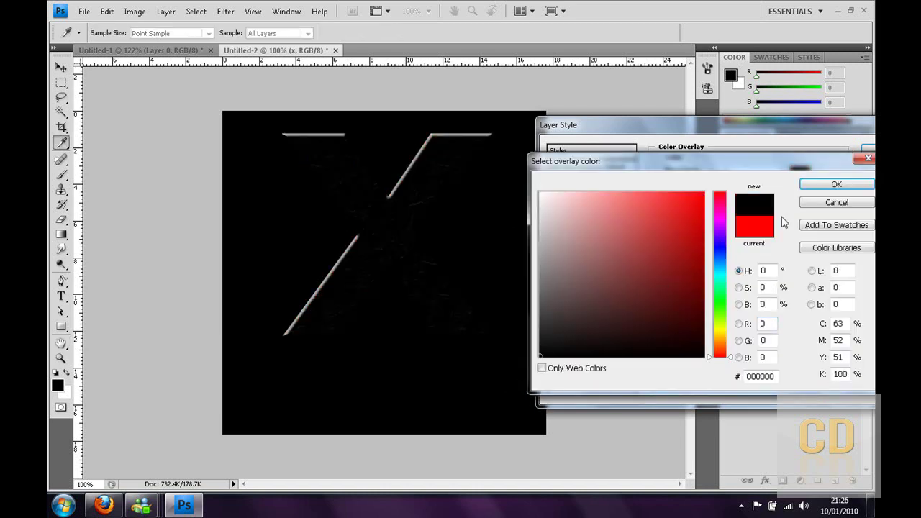
click(821, 185)
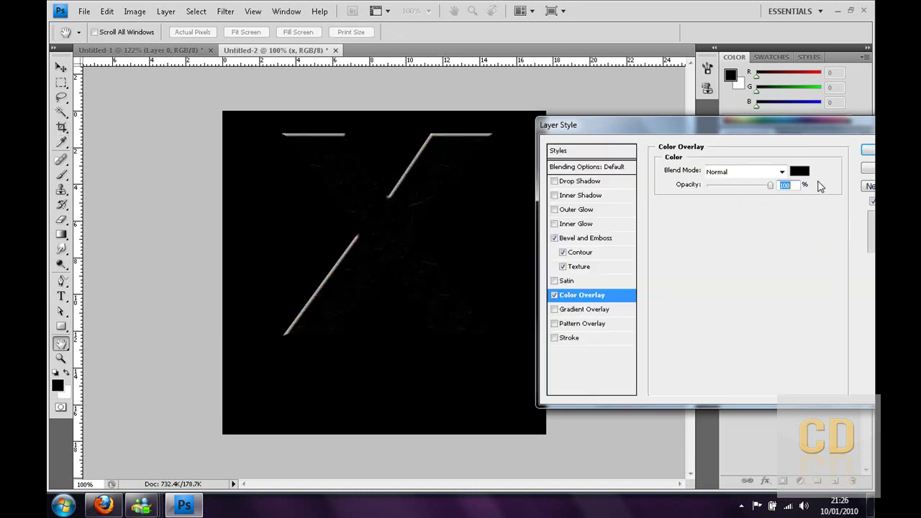
Step: Add a 4 px light grey Stroke, apply the styles, and add a new empty layer
click(571, 341)
click(697, 248)
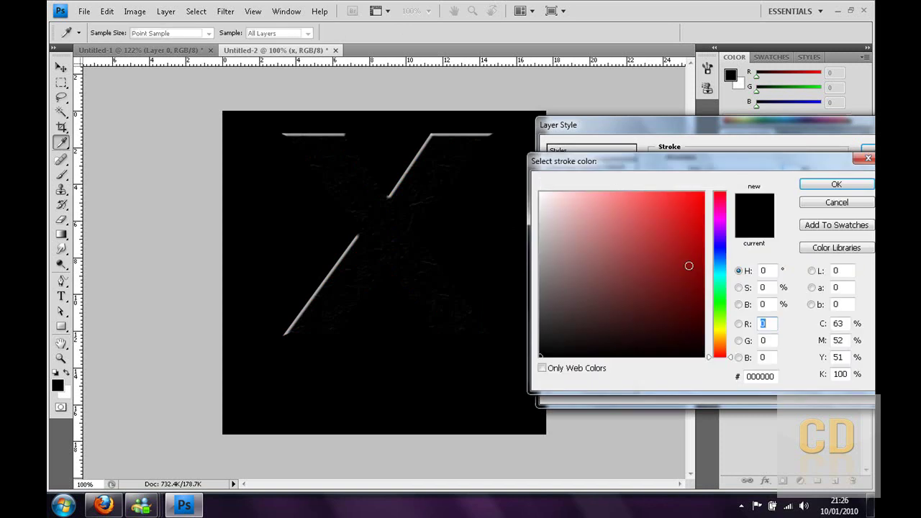
mouse_move(669, 282)
mouse_down()
mouse_move(497, 179)
mouse_move(494, 206)
mouse_move(540, 215)
mouse_up()
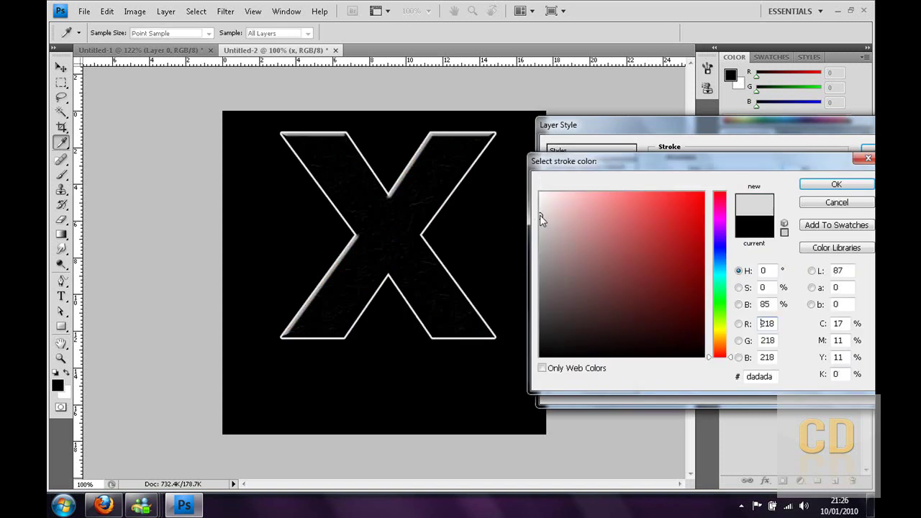
click(831, 184)
text(4)
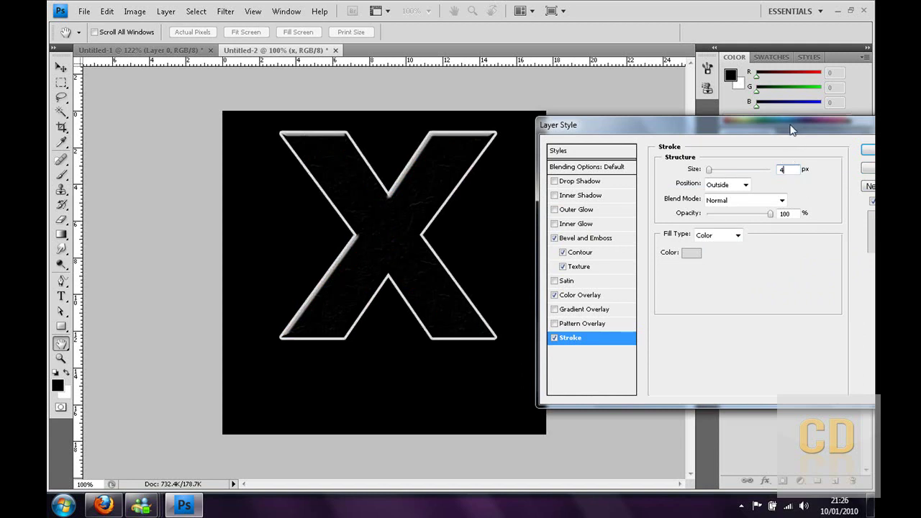
drag(791, 127, 701, 132)
click(797, 155)
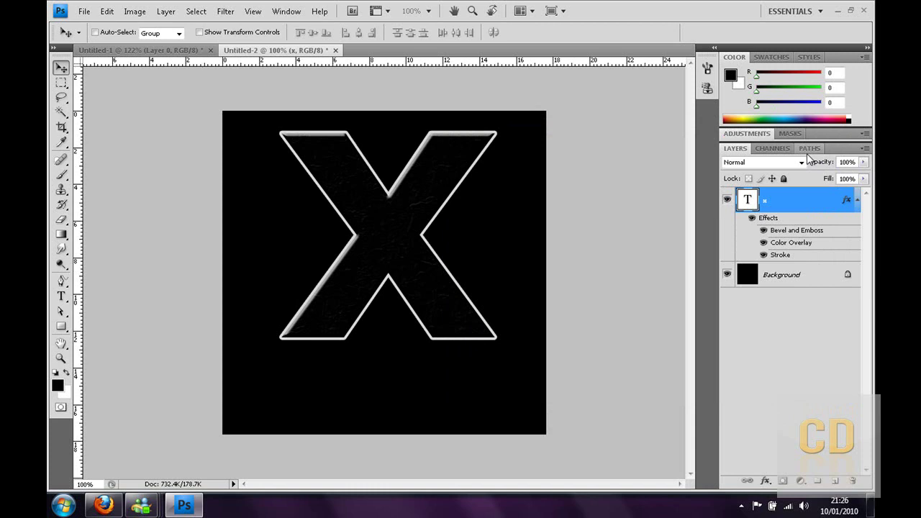
click(857, 200)
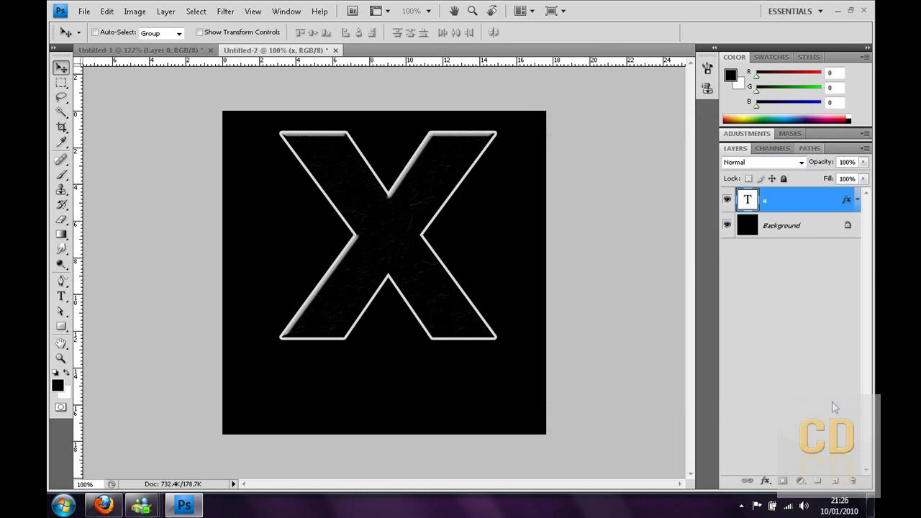
click(836, 481)
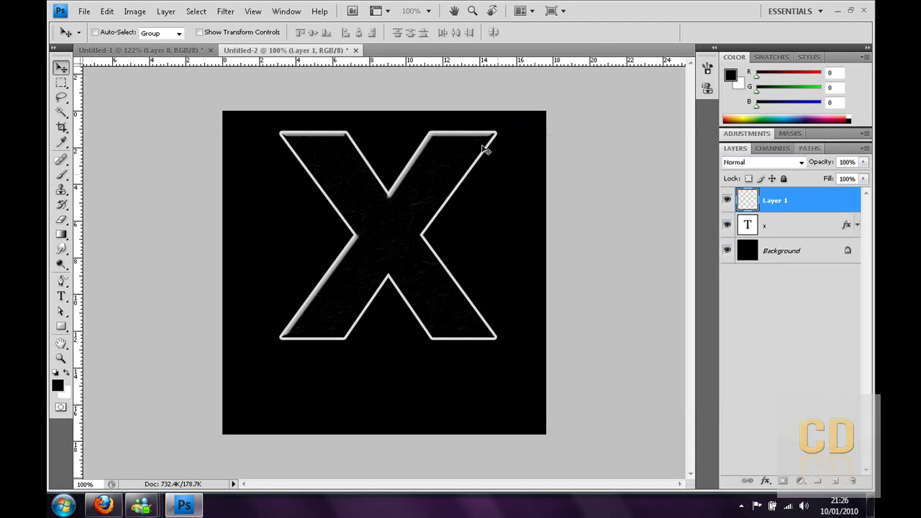
Step: Select the Brush tool and turn off Scattering in the Brushes panel
click(61, 175)
click(286, 11)
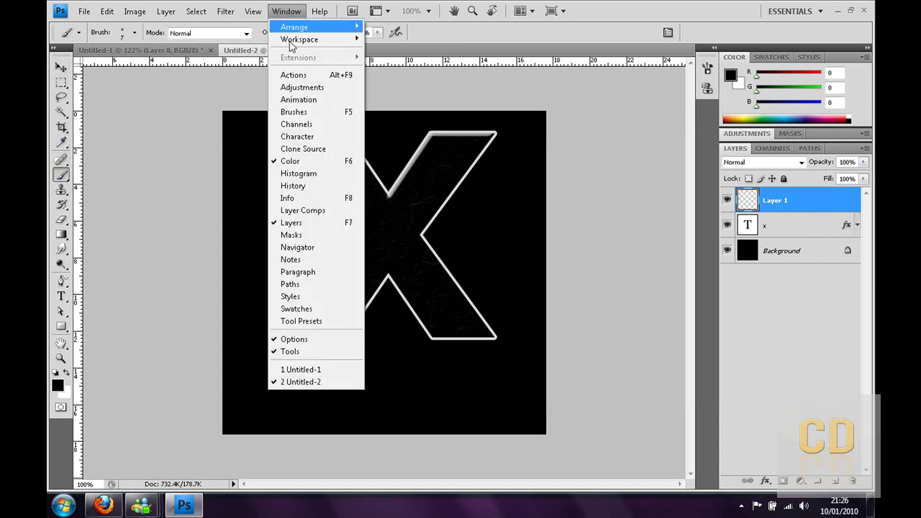
click(296, 112)
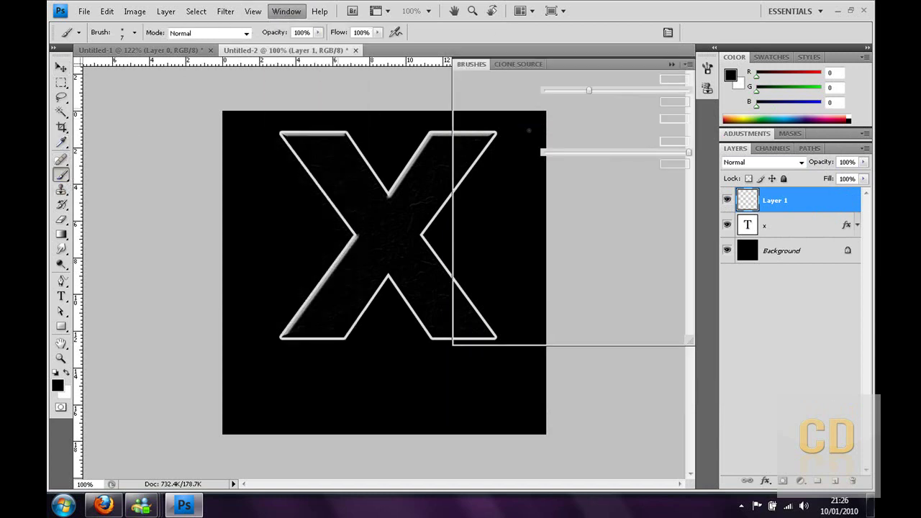
click(465, 122)
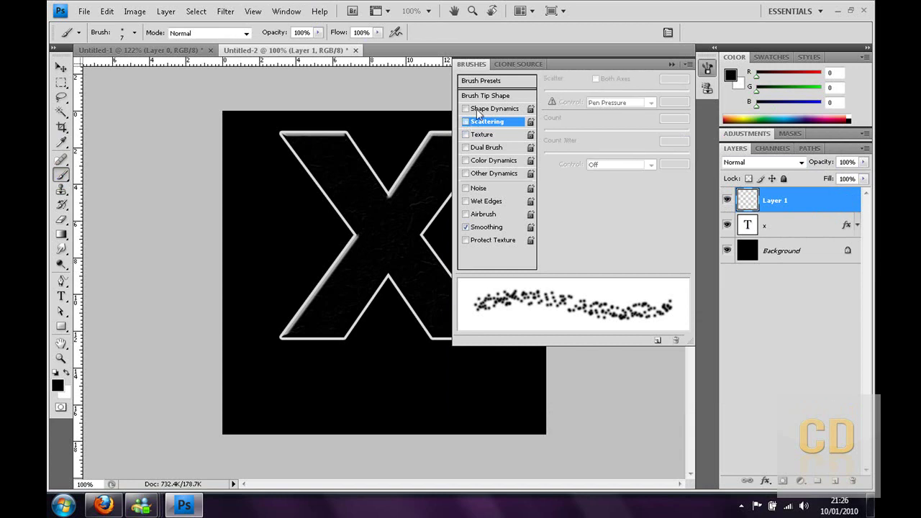
click(471, 64)
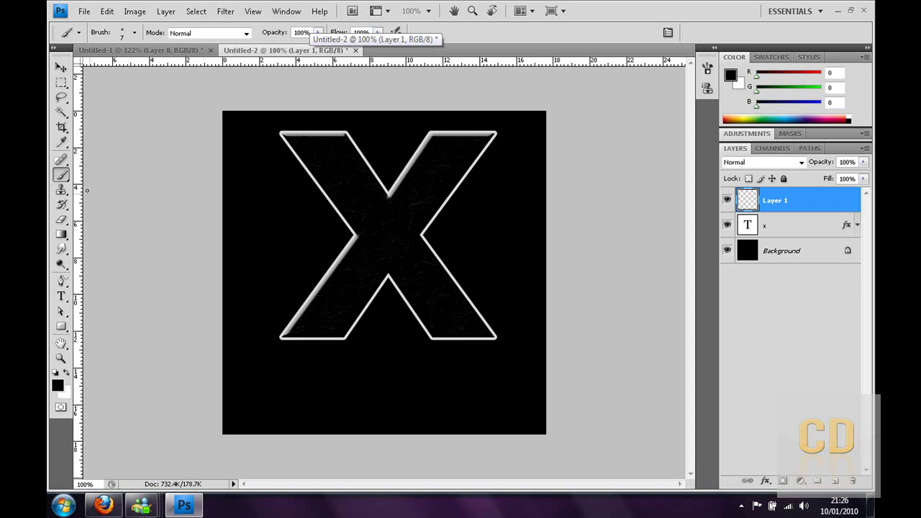
Step: Choose the soft 7 px brush preset
click(62, 283)
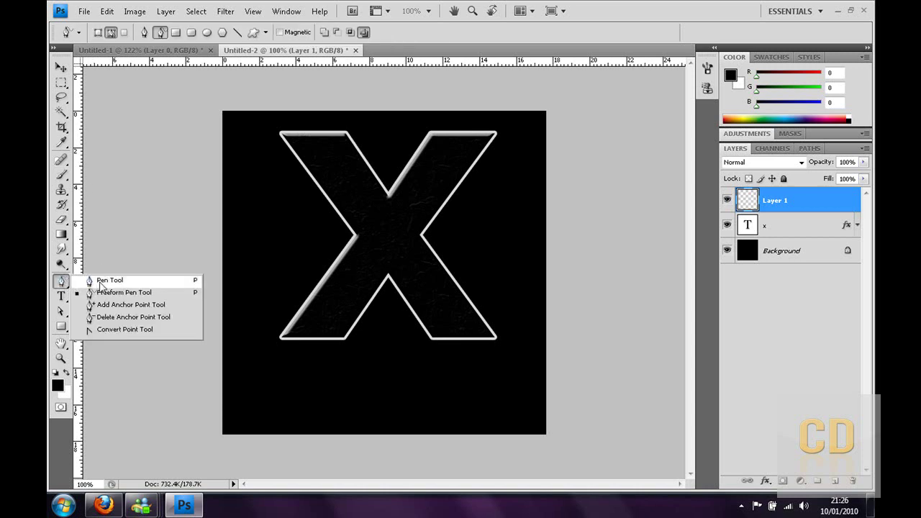
click(102, 282)
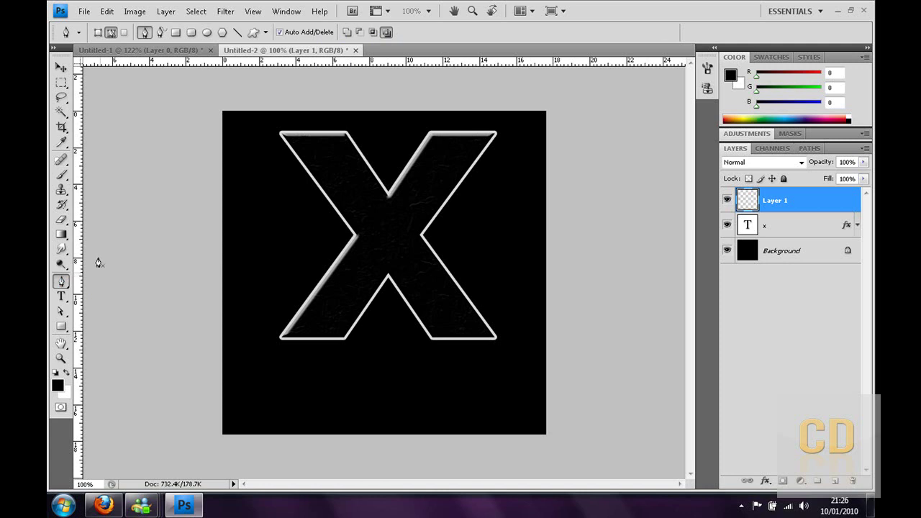
click(62, 176)
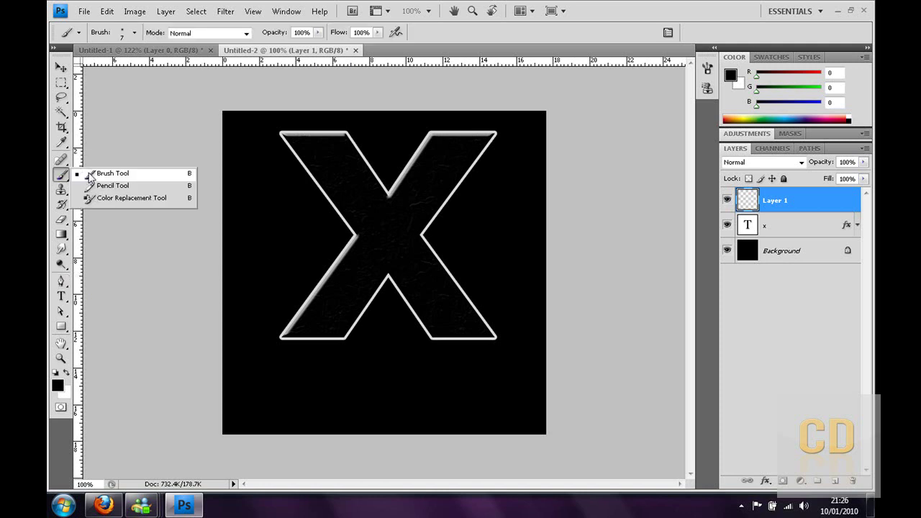
click(90, 174)
click(134, 34)
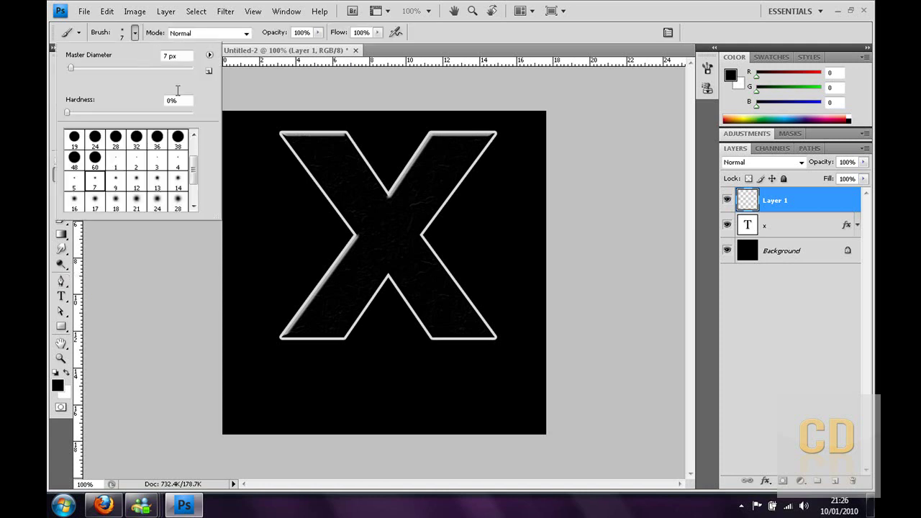
click(113, 183)
click(96, 180)
click(177, 141)
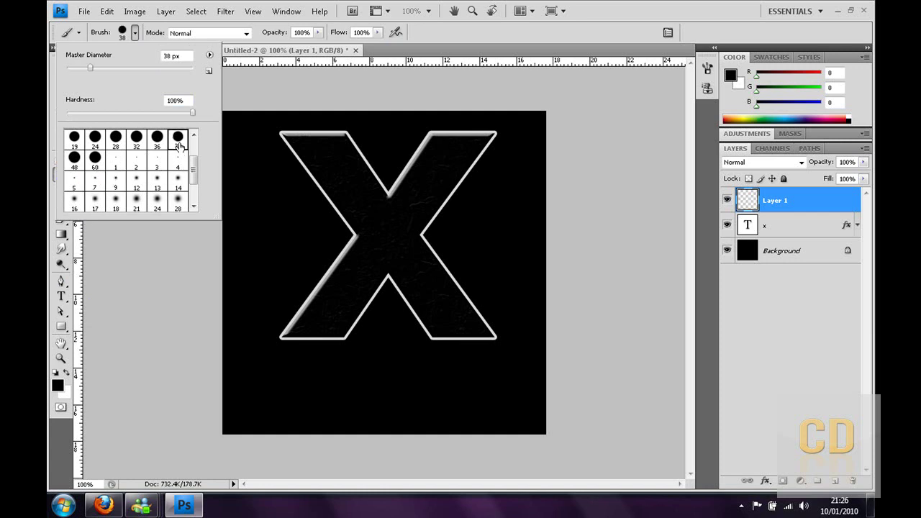
click(94, 184)
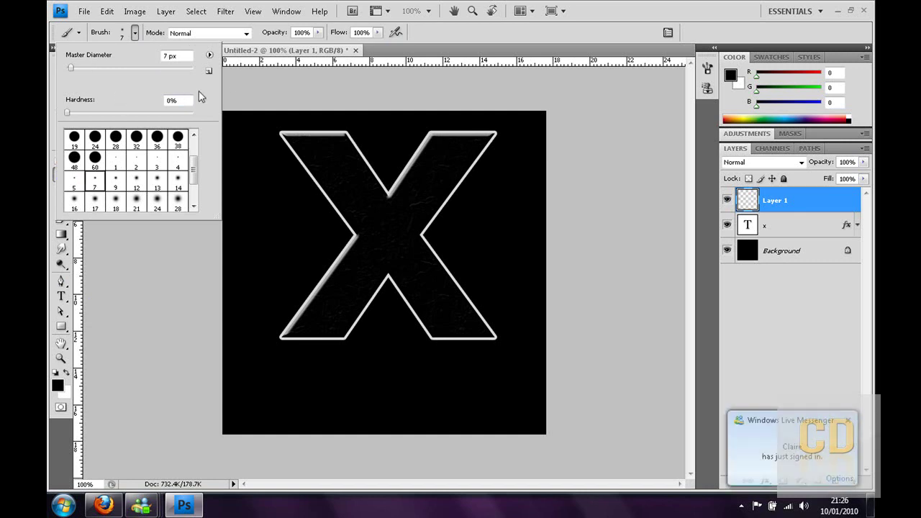
click(233, 88)
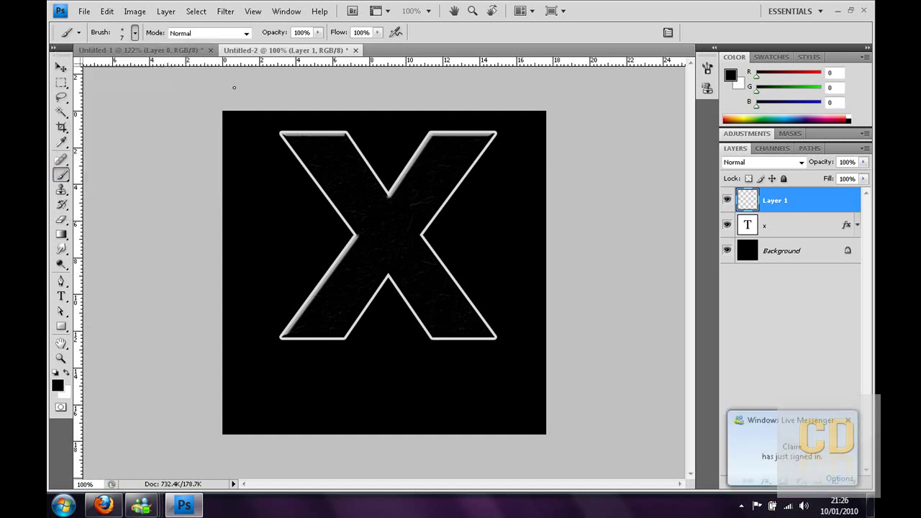
Step: Switch to the Freeform Pen with Intersect path areas
click(61, 280)
click(86, 281)
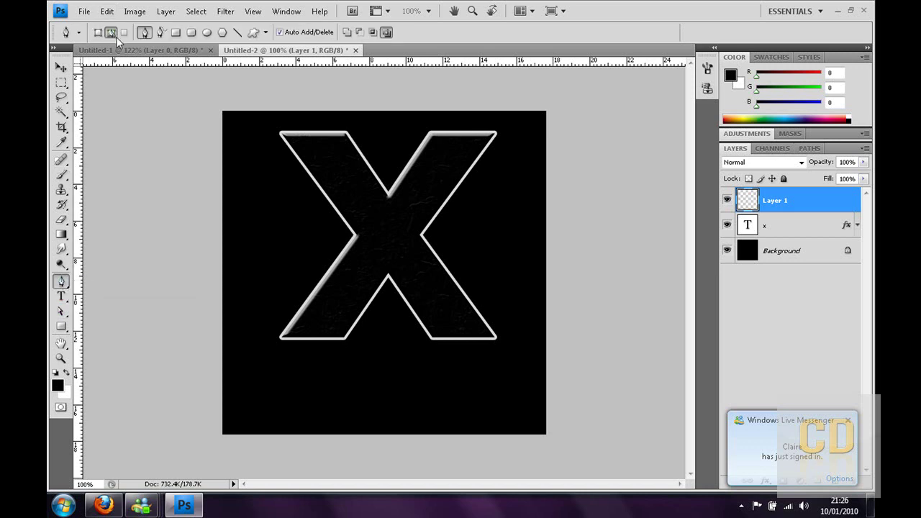
click(162, 33)
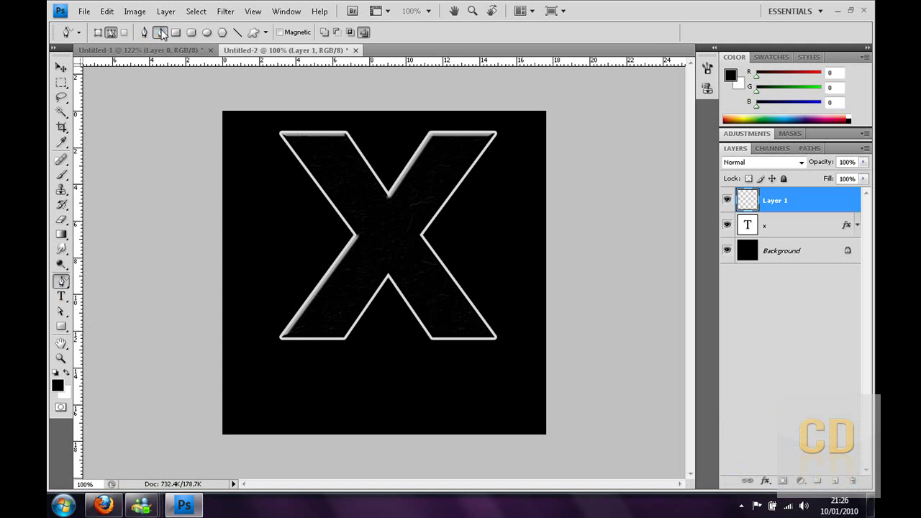
click(364, 32)
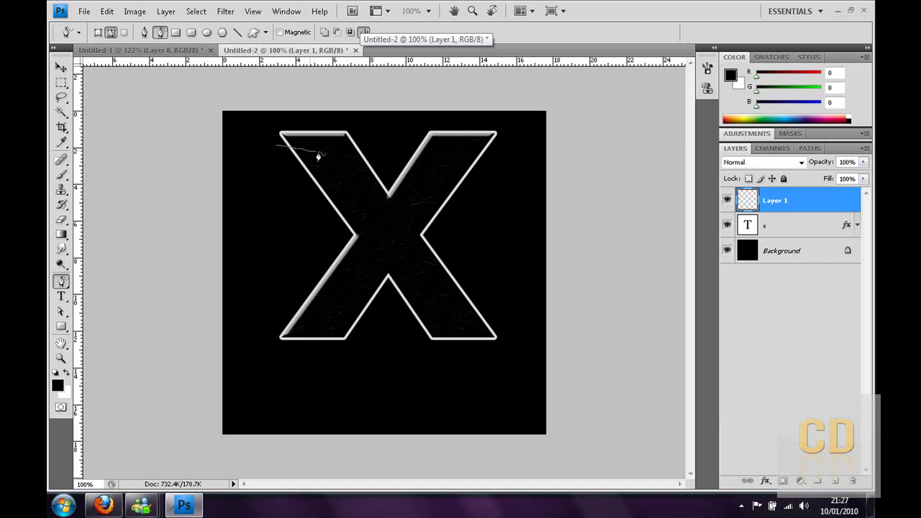
Step: Draw a wavy freehand path from the X's top-left through its centre to the lower right, then select its anchors
mouse_move(319, 156)
mouse_down()
mouse_move(465, 180)
mouse_move(461, 202)
mouse_move(447, 212)
mouse_move(364, 236)
mouse_up()
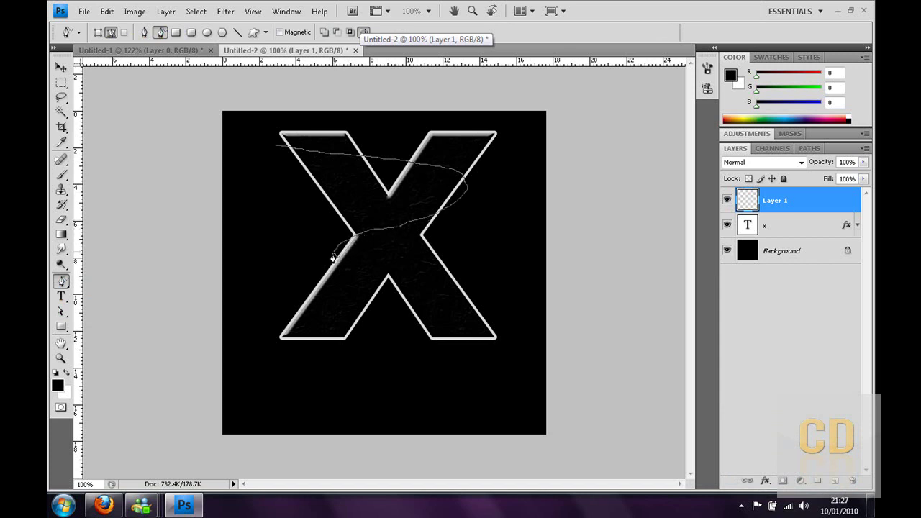
drag(333, 259, 316, 276)
drag(360, 300, 499, 328)
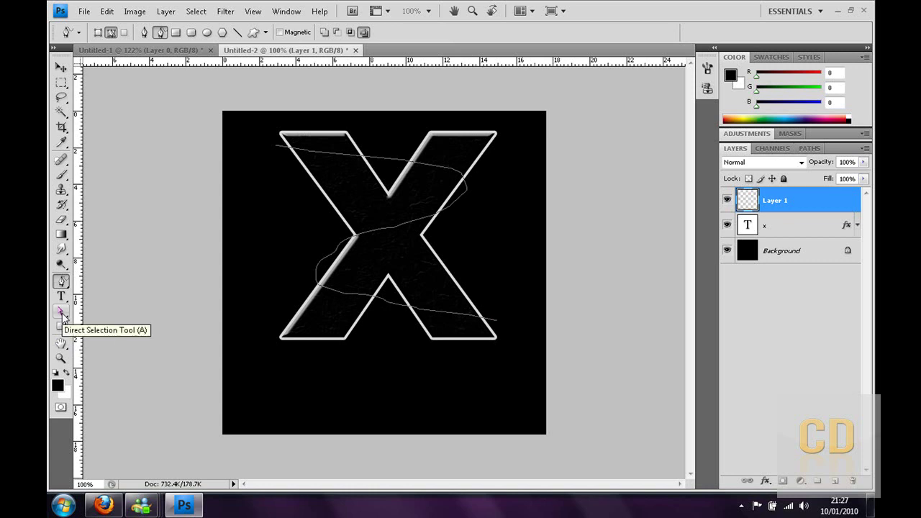
drag(61, 315, 102, 329)
drag(246, 116, 524, 374)
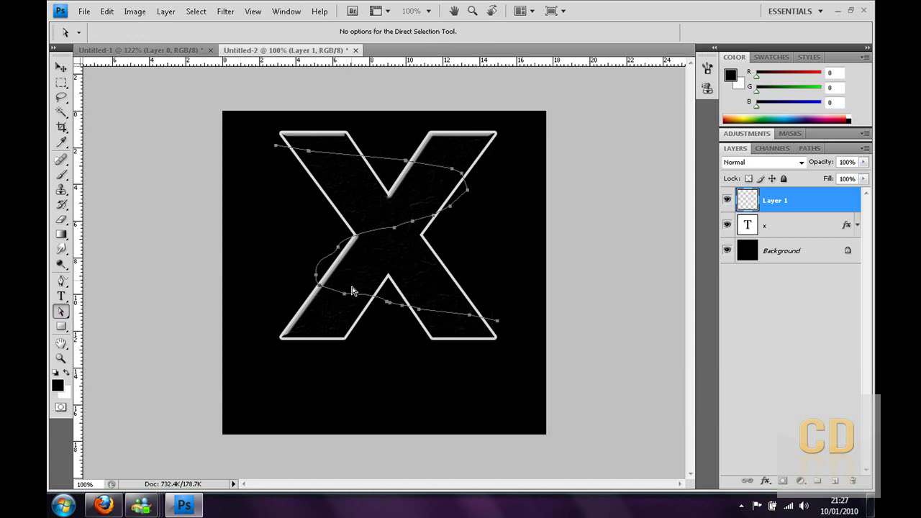
Step: Stroke the path with the Brush on Layer 1 and hide the path outline
right_click(360, 295)
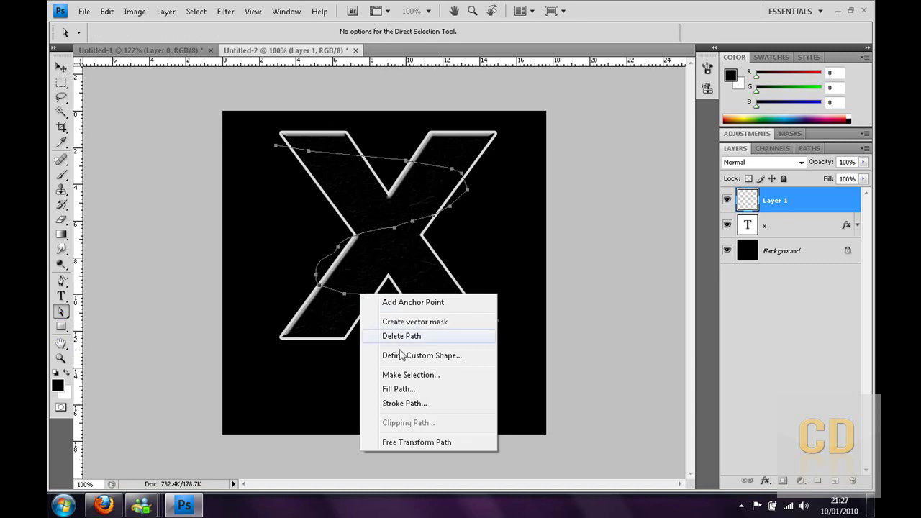
click(425, 404)
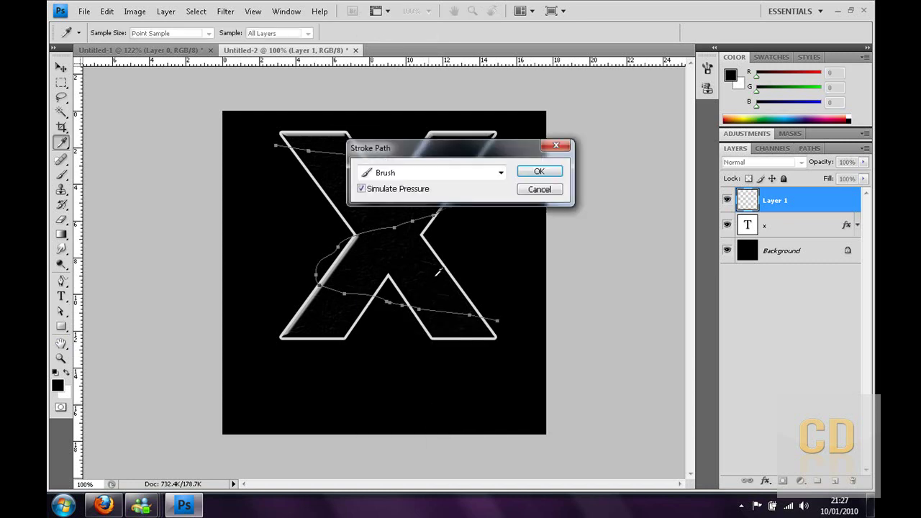
click(434, 180)
click(434, 197)
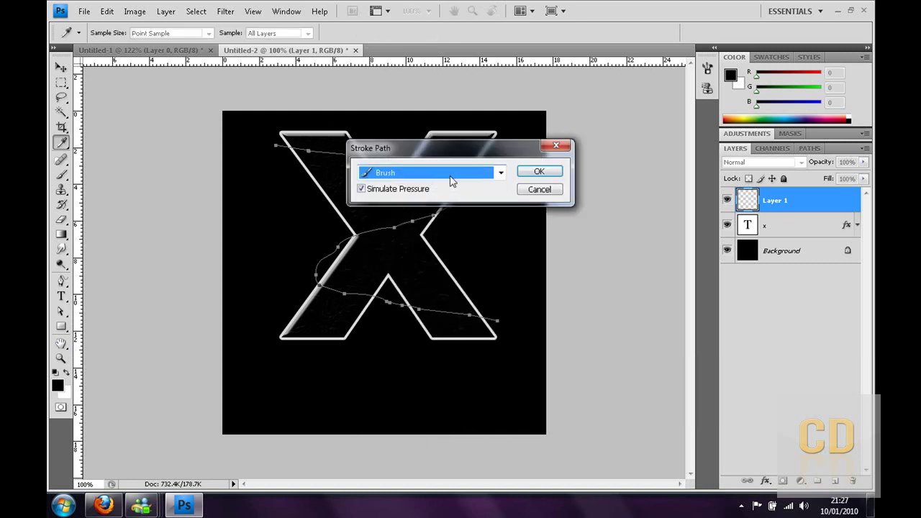
click(535, 173)
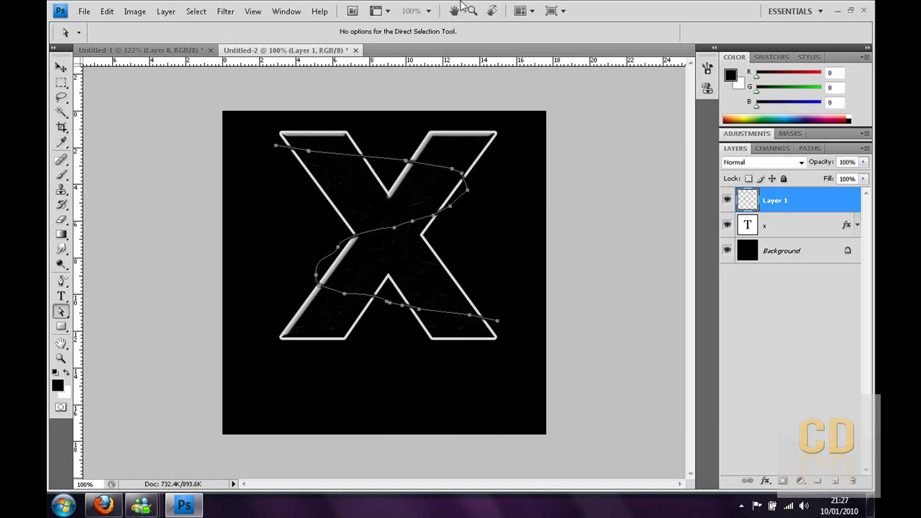
key(Return)
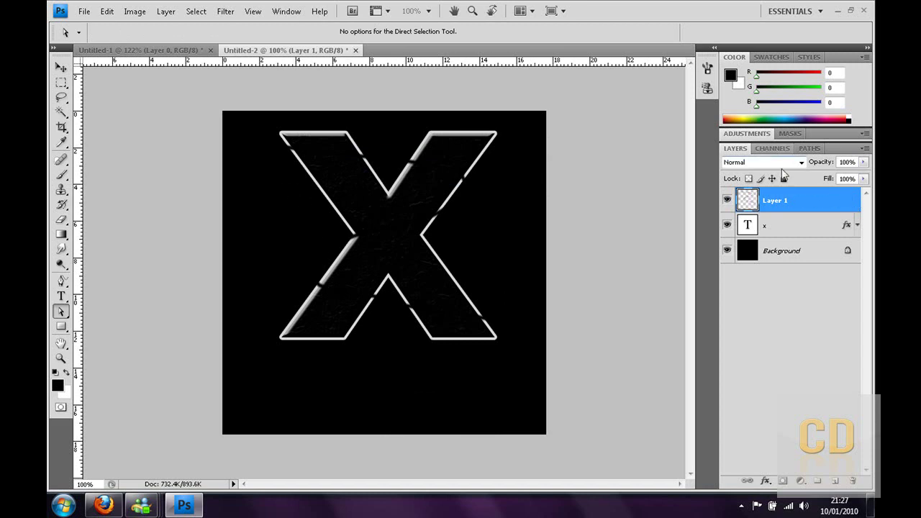
Step: Give Layer 1 a near-white #fffafa Color Overlay
double_click(791, 200)
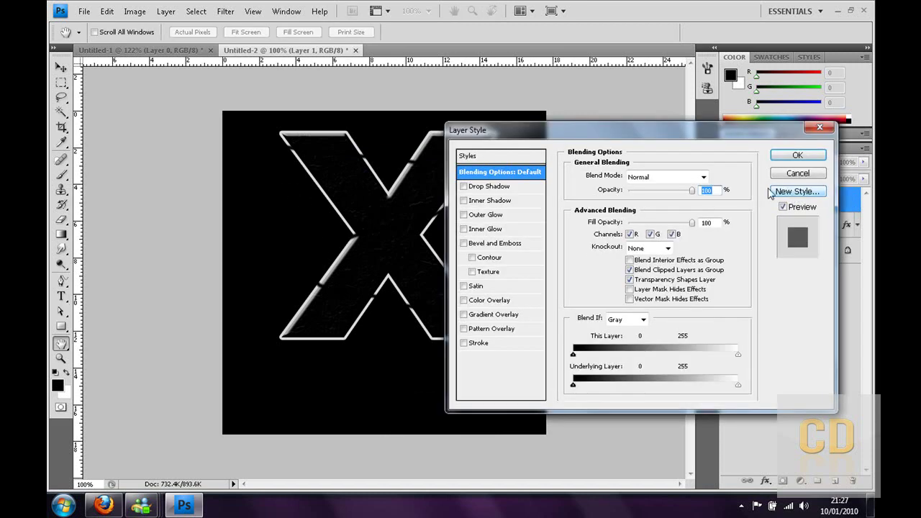
click(488, 301)
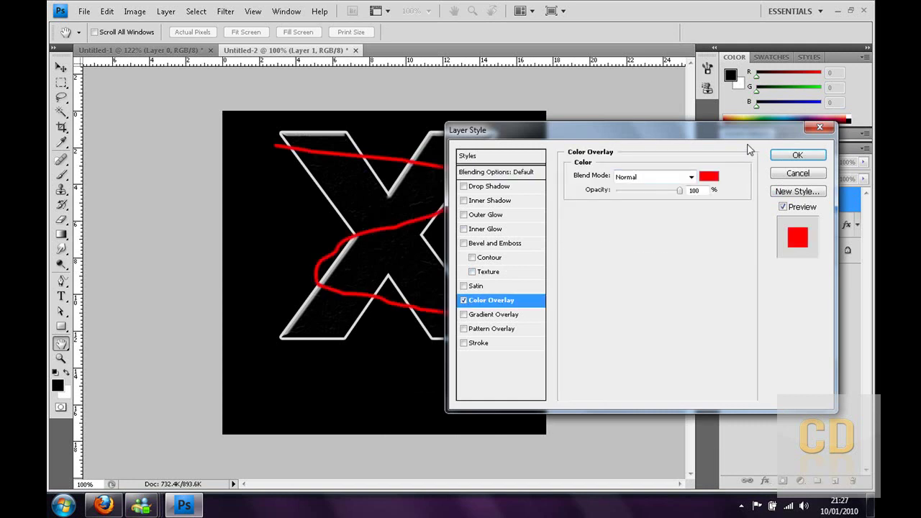
click(717, 177)
drag(645, 232, 543, 193)
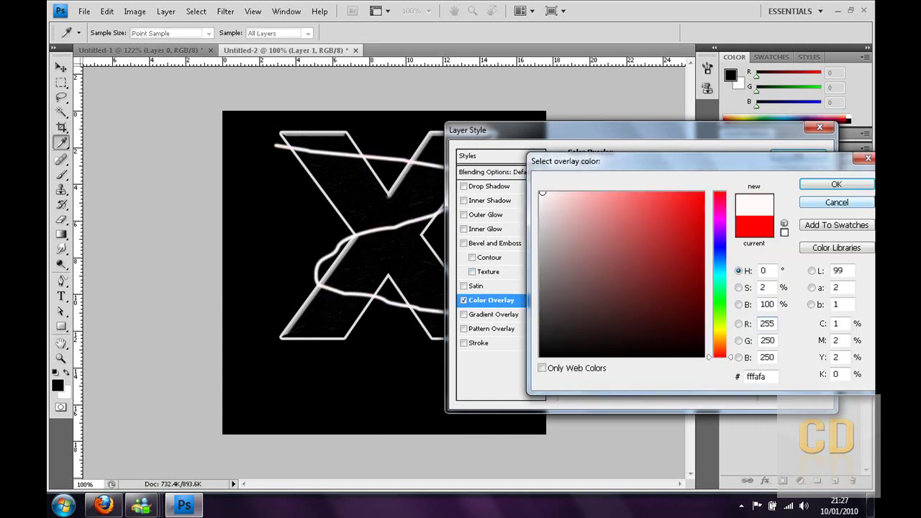
click(836, 184)
click(799, 154)
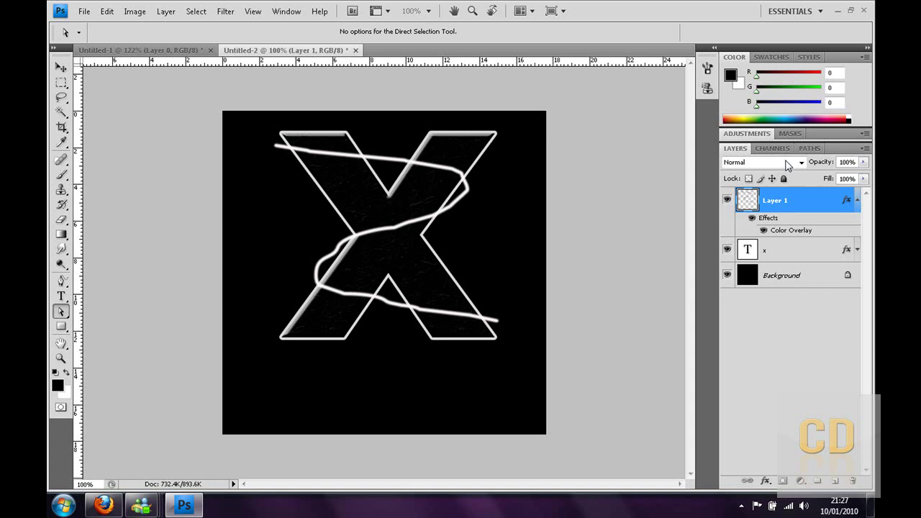
click(857, 200)
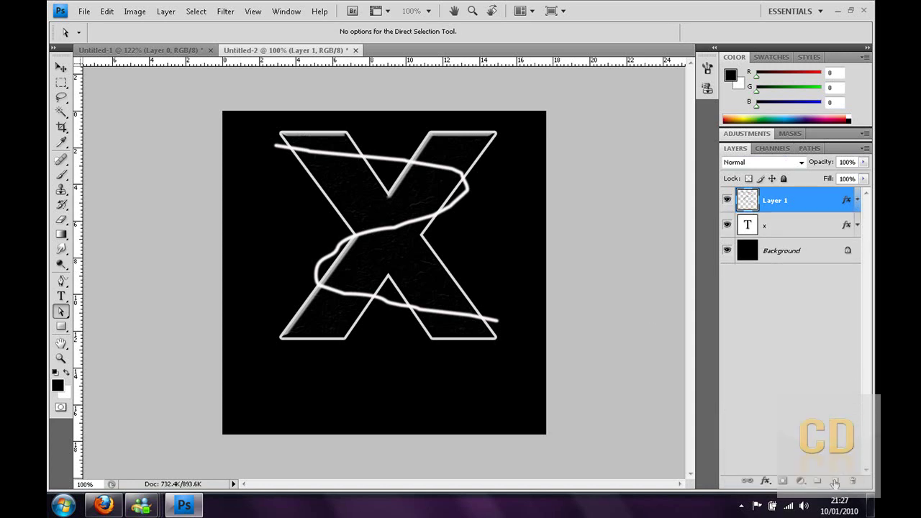
Step: On new Layer 2, enable brush Scattering and paint speckles along the white stroke
click(835, 481)
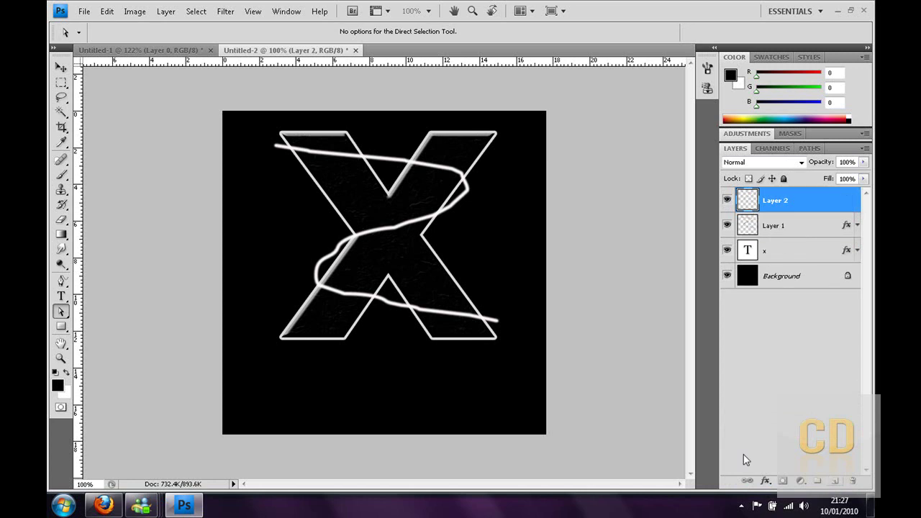
click(60, 178)
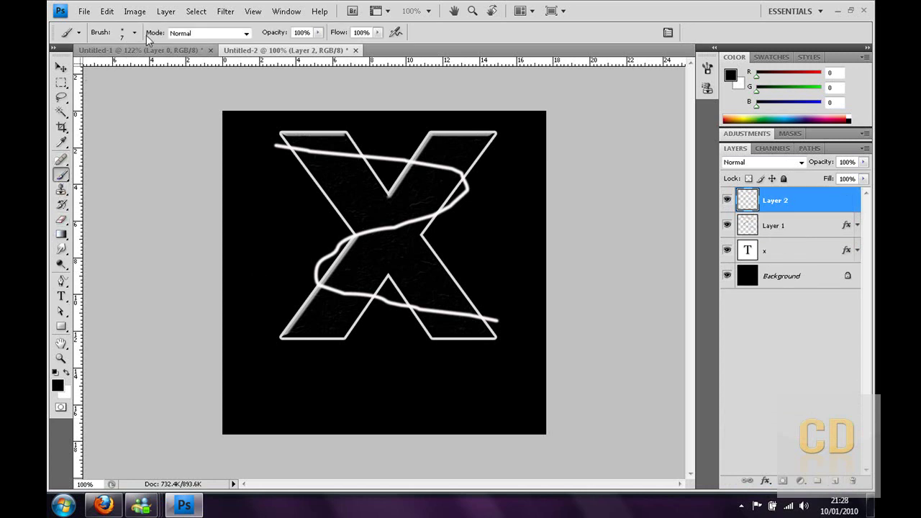
click(286, 11)
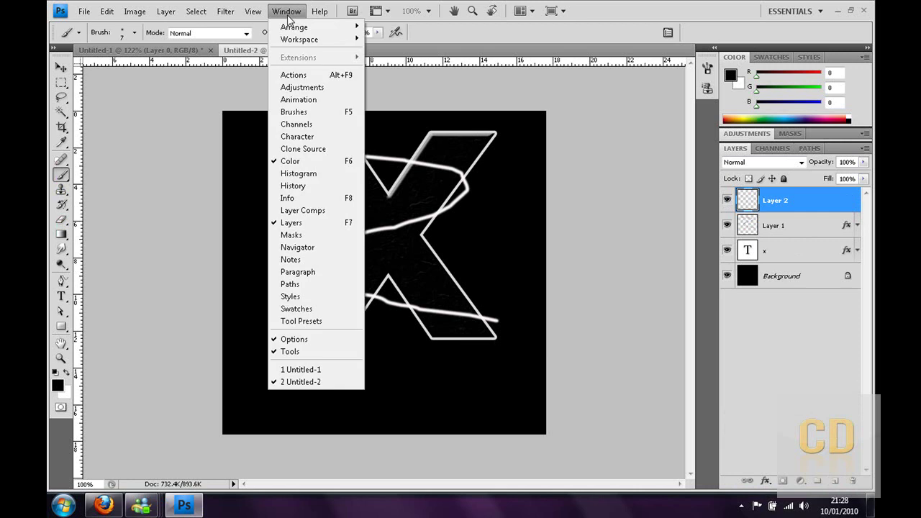
click(295, 111)
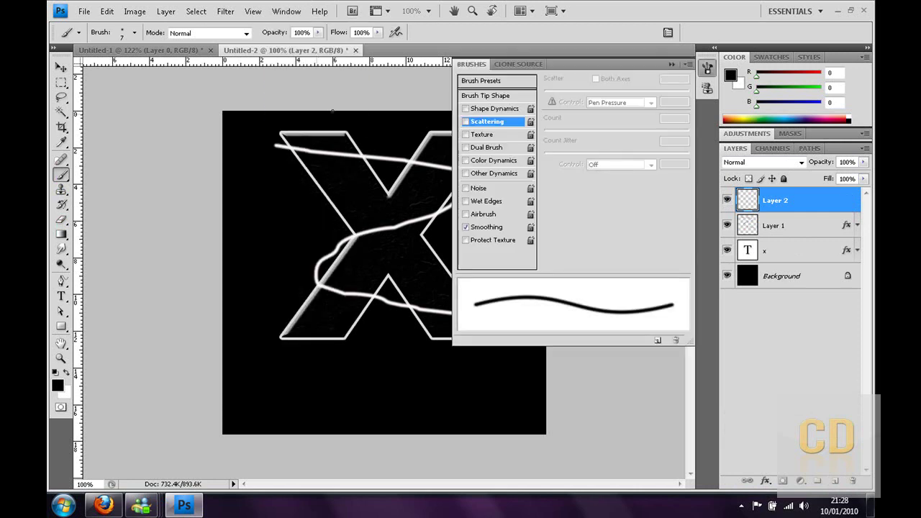
click(467, 122)
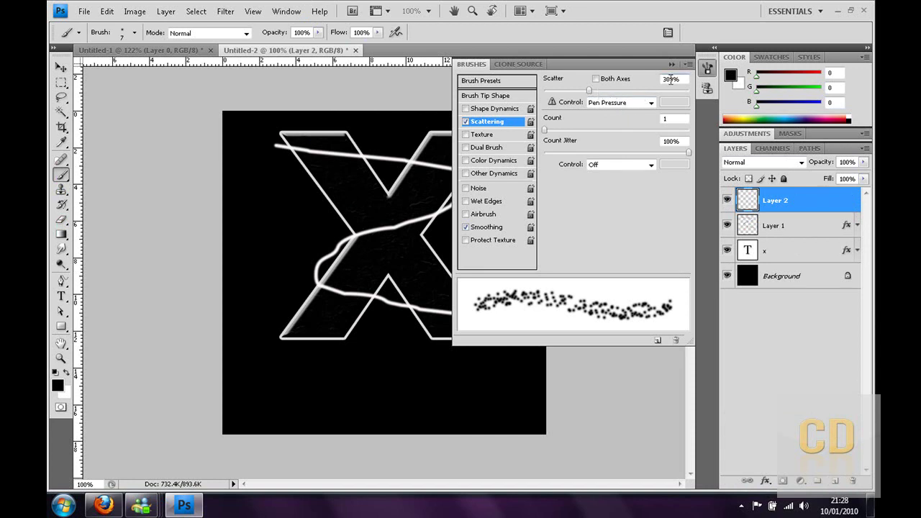
mouse_move(544, 129)
mouse_down()
mouse_move(652, 130)
mouse_move(544, 129)
mouse_up()
click(470, 66)
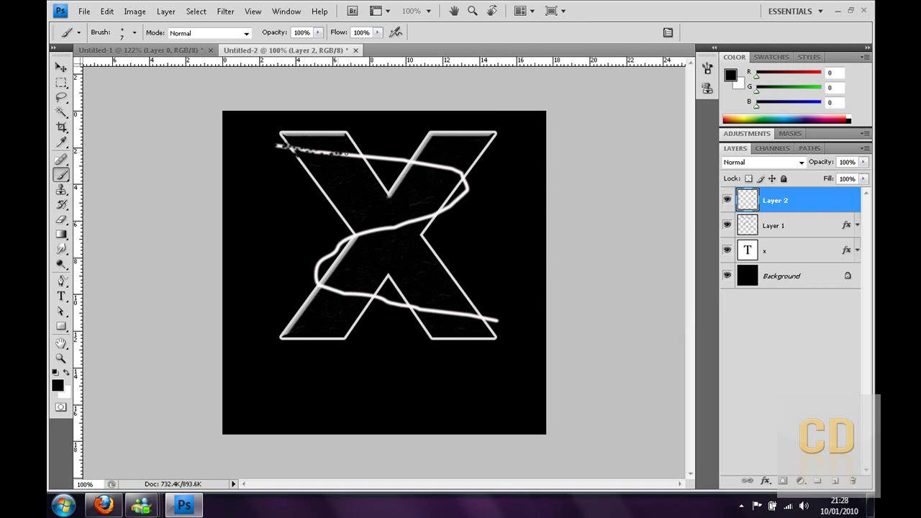
drag(347, 154, 379, 159)
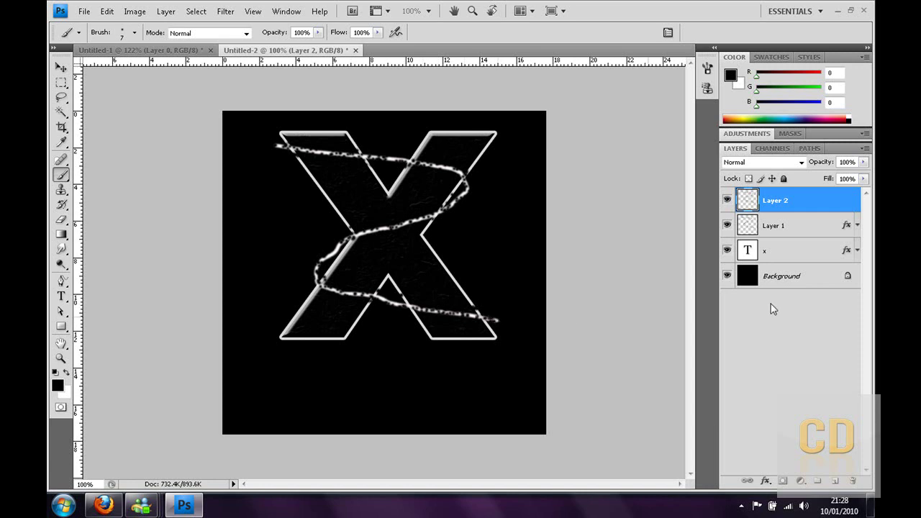
Step: Add a magenta Outer Glow to Layer 2
right_click(792, 203)
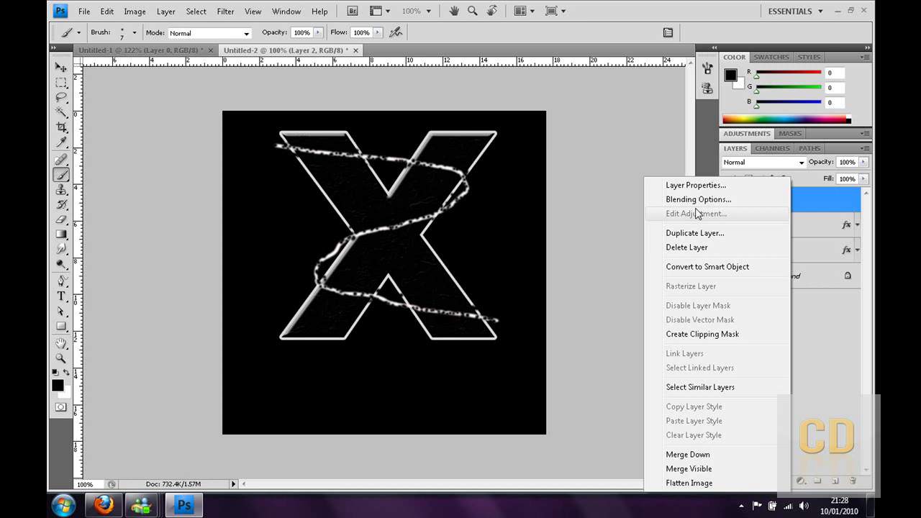
click(702, 198)
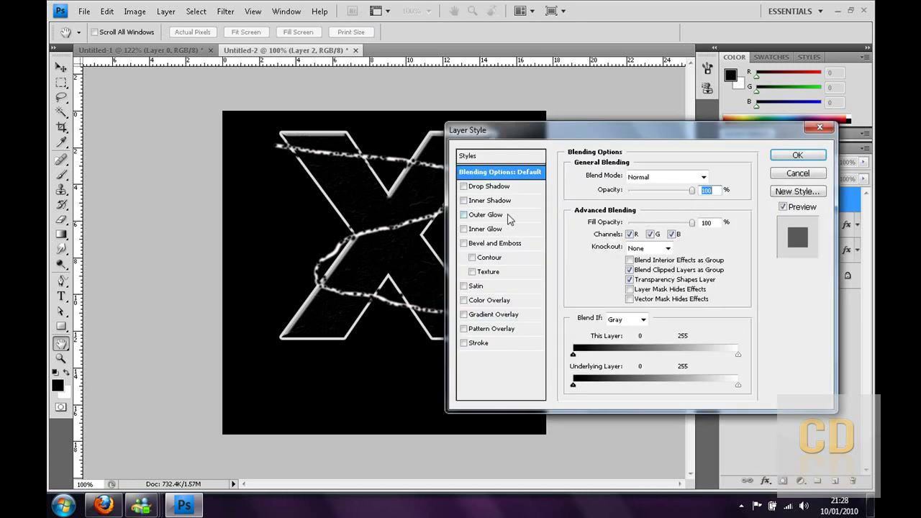
click(498, 217)
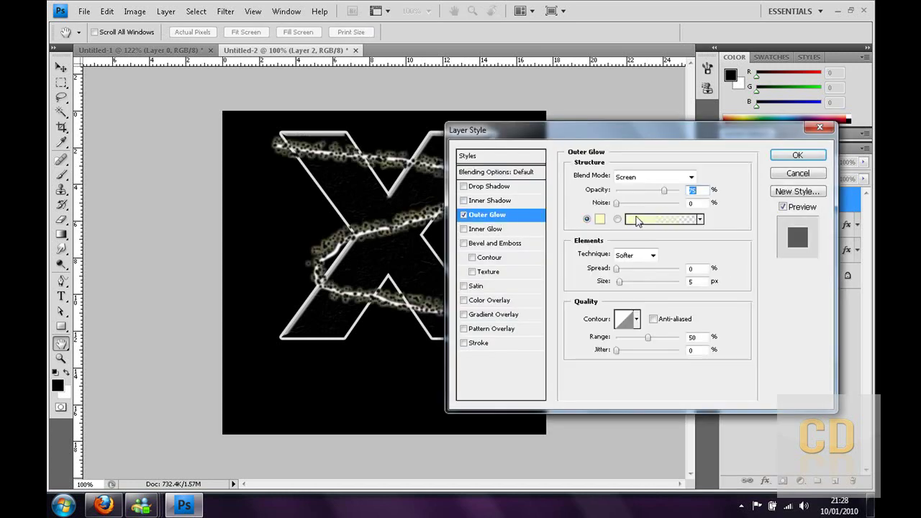
click(600, 219)
mouse_move(720, 249)
mouse_down()
mouse_move(706, 191)
mouse_move(720, 215)
mouse_up()
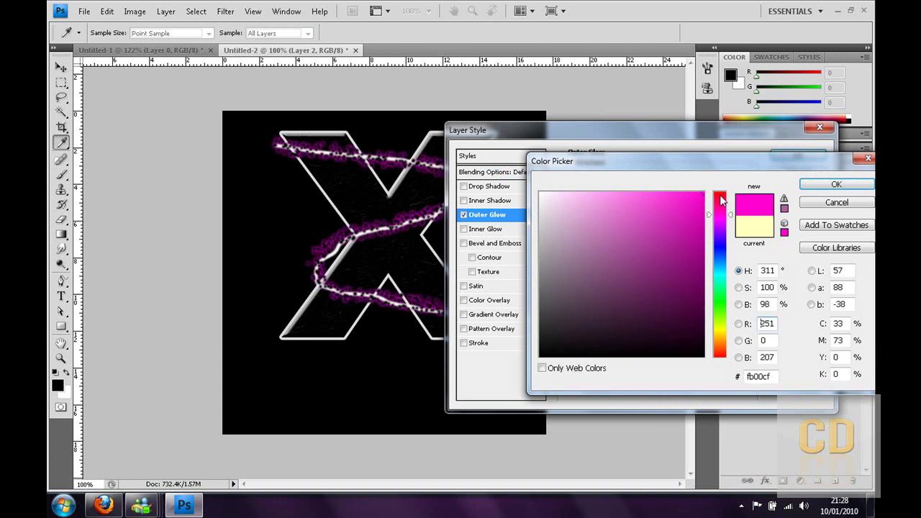
click(821, 184)
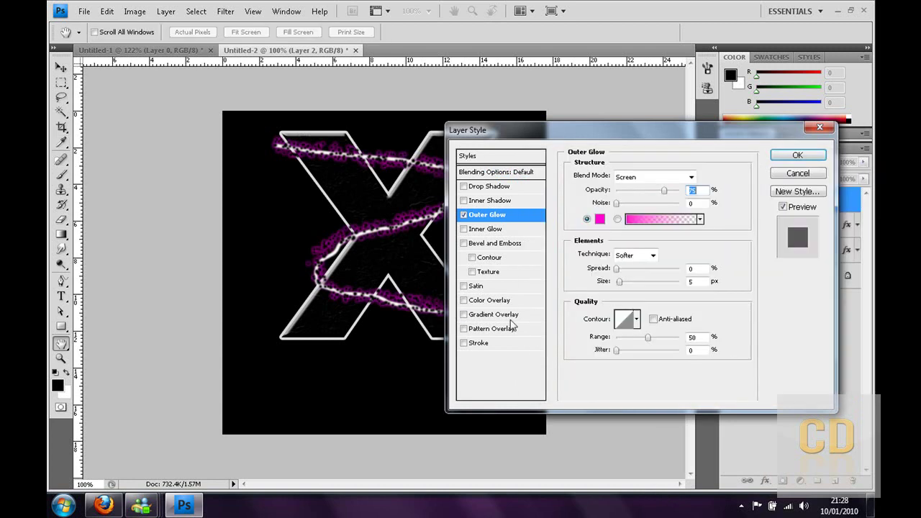
Step: Add a Gradient Overlay with a pale pink gradient stop to Layer 2
click(511, 319)
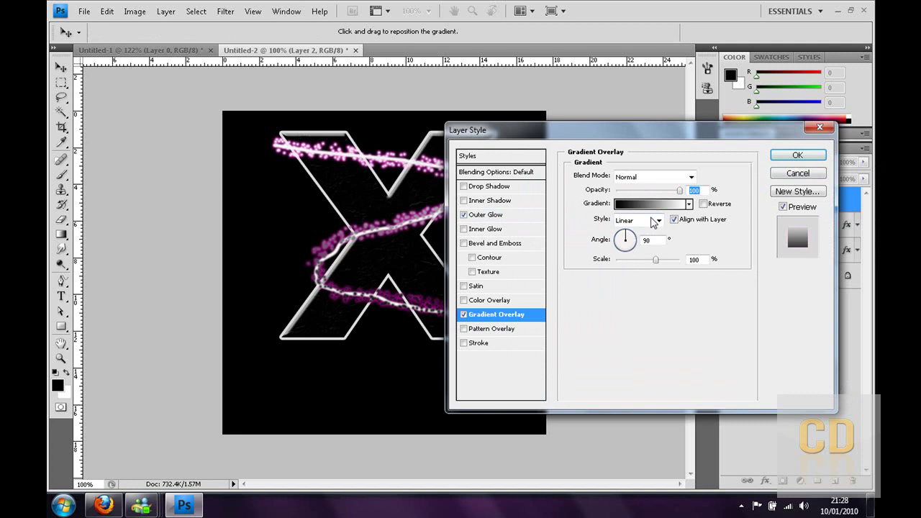
click(651, 203)
double_click(264, 302)
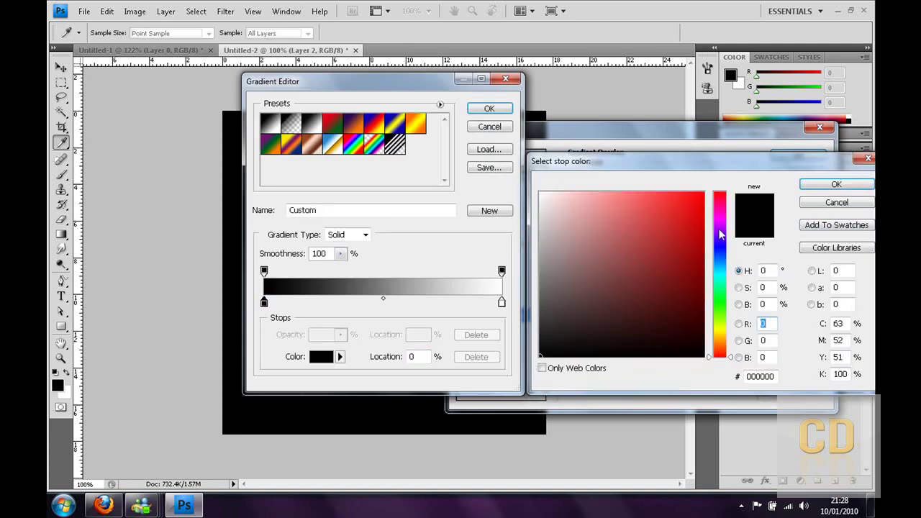
click(721, 219)
drag(690, 222, 565, 172)
click(807, 187)
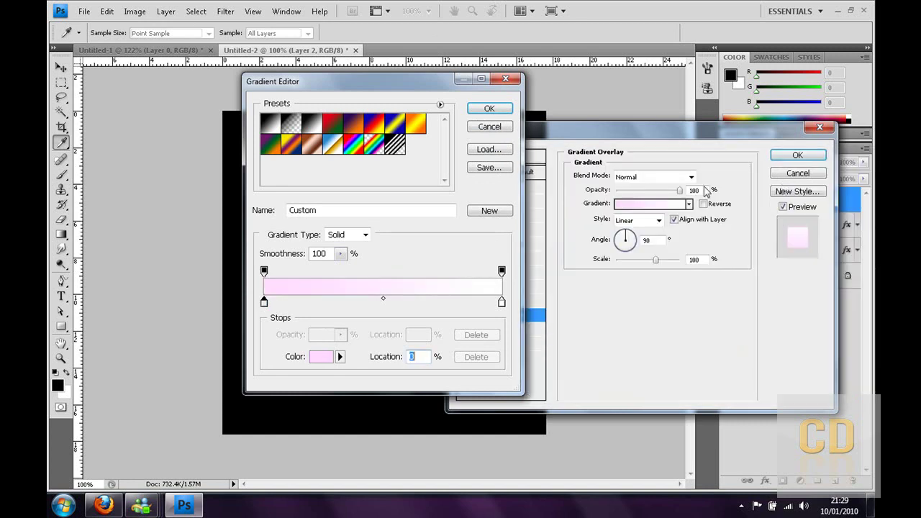
click(489, 109)
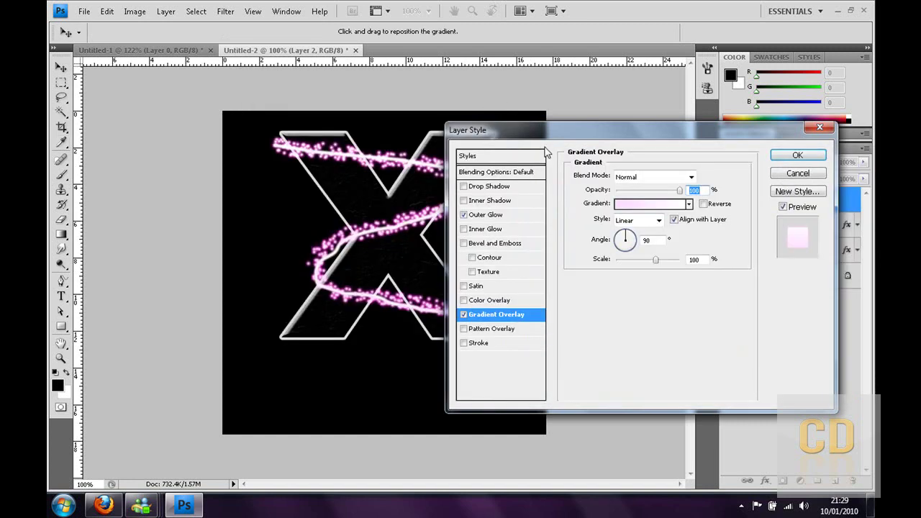
mouse_move(551, 144)
mouse_down()
mouse_move(578, 258)
mouse_move(565, 134)
mouse_up()
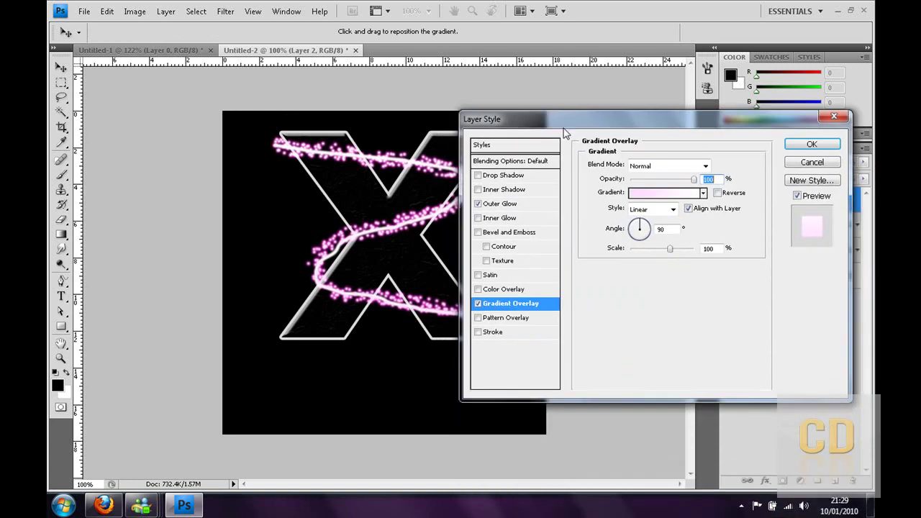
Step: Apply Layer 2's glow and gradient styles, then toggle Layer 1's visibility to compare
click(812, 145)
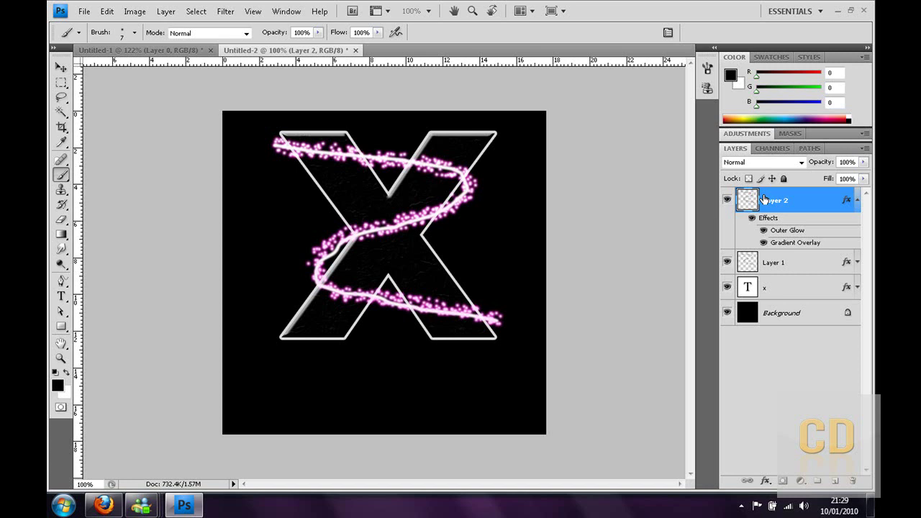
click(857, 200)
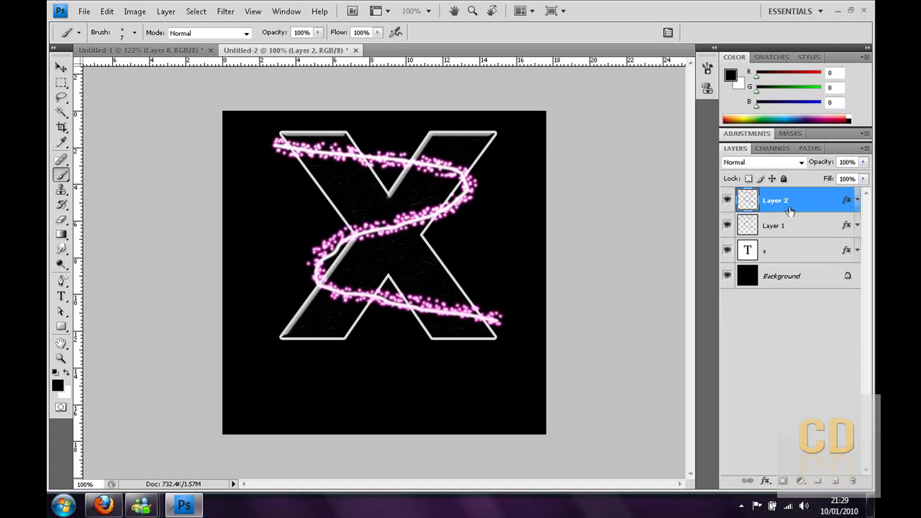
click(727, 225)
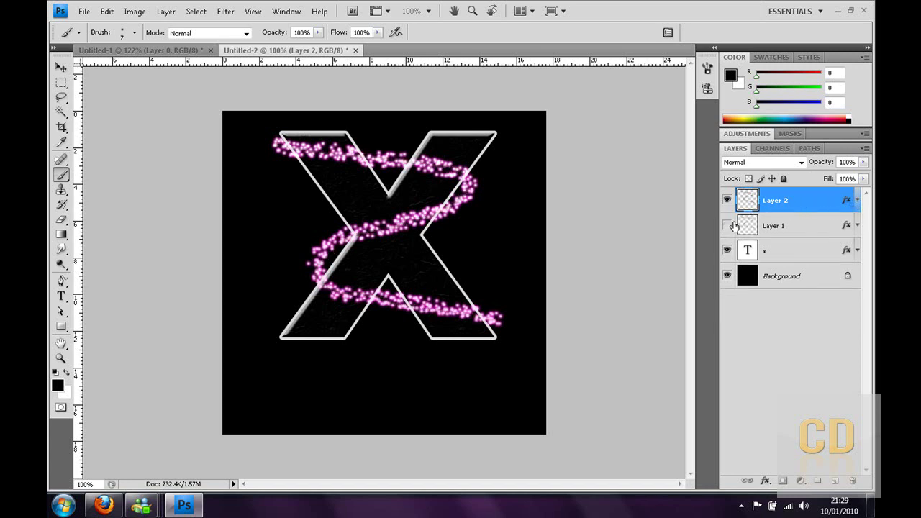
click(728, 226)
Step: Delete Layer 1 with the white stroke and reselect Layer 2
click(787, 228)
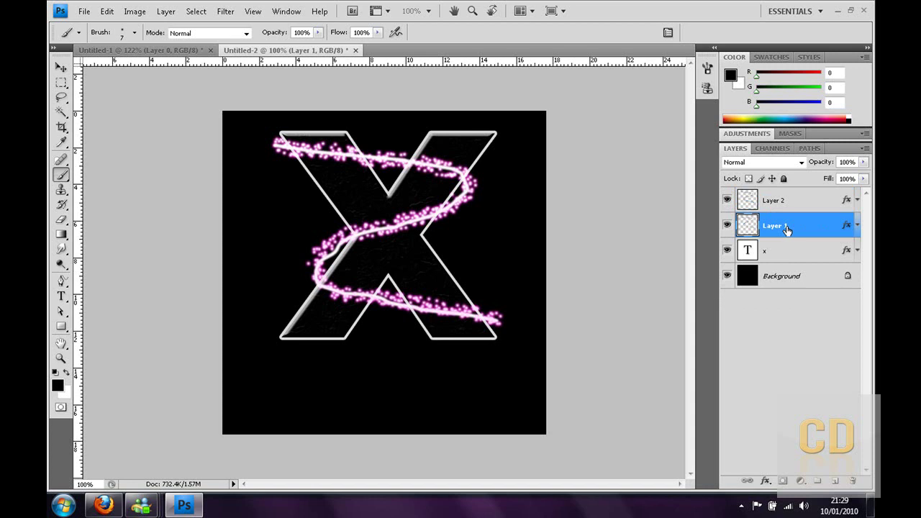
key(Delete)
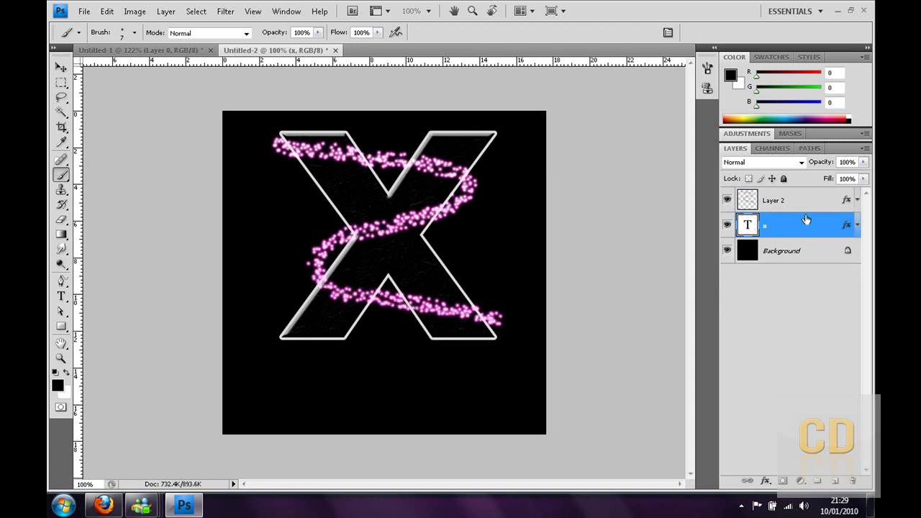
click(805, 202)
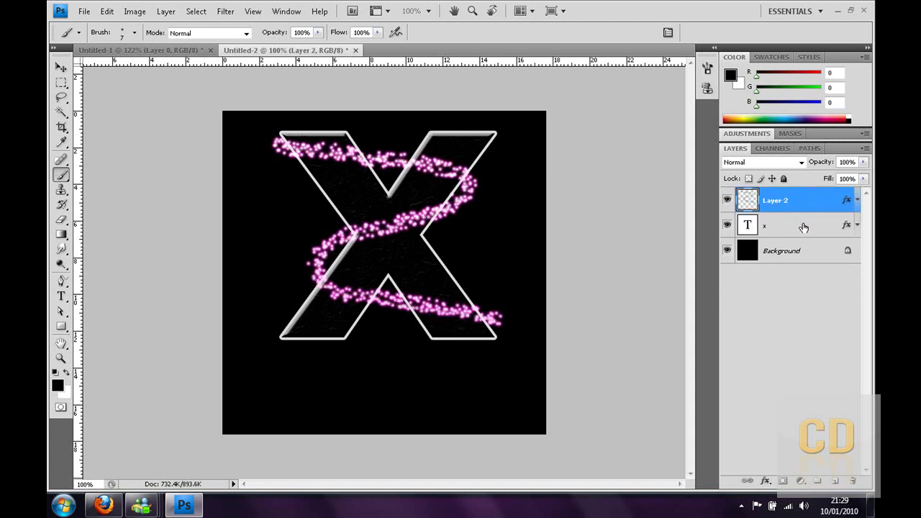
Step: Select the standard Eraser tool and view its brush size options
click(61, 220)
click(85, 219)
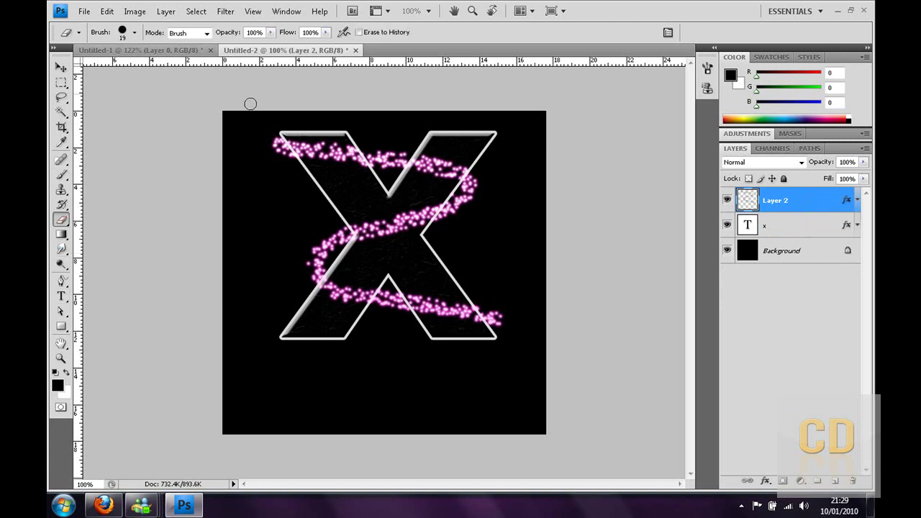
click(134, 32)
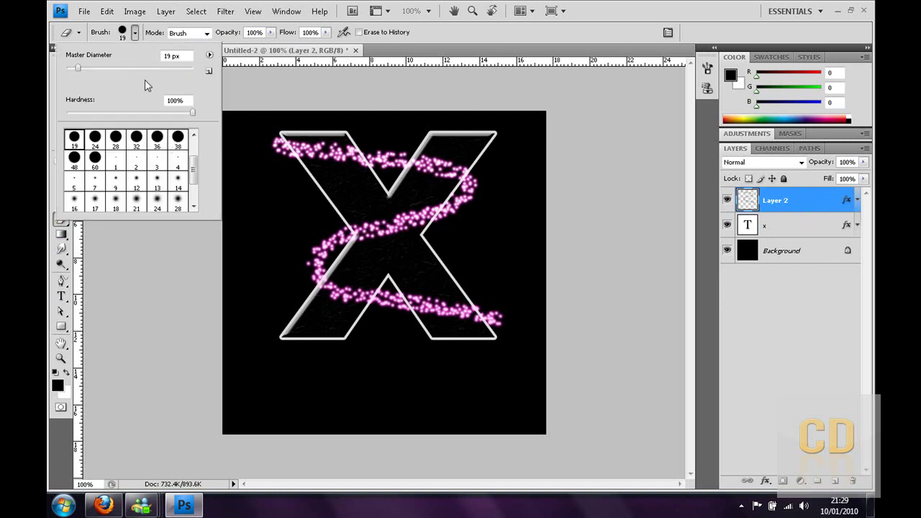
click(61, 358)
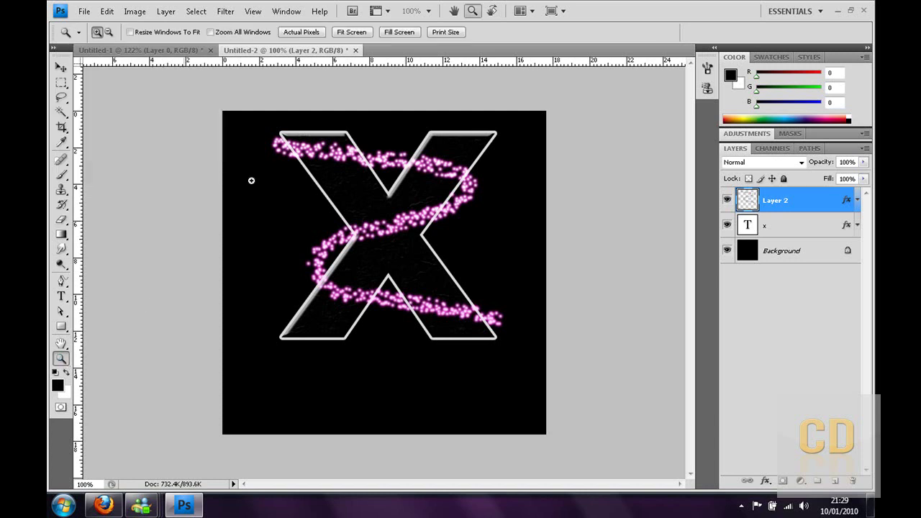
Step: Zoom in and, with the plain Eraser, erase the upper trail's sparkles crossing the X's arms
click(312, 151)
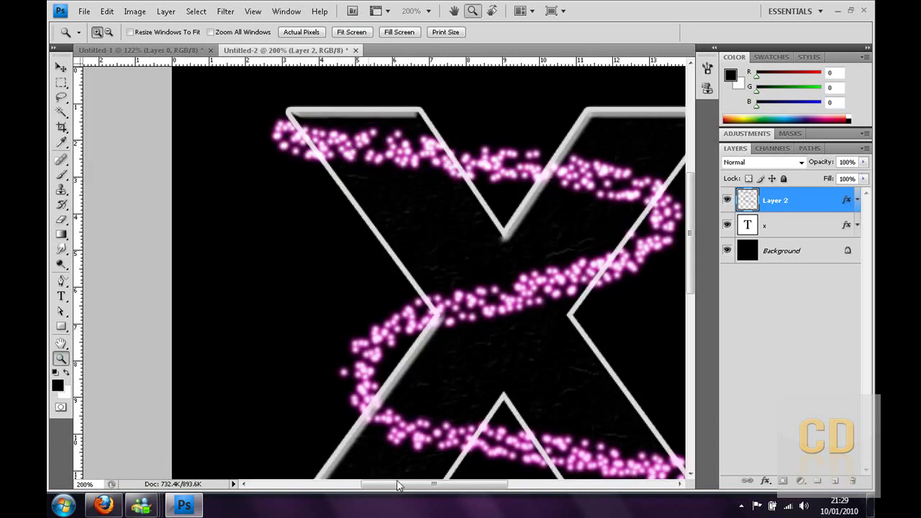
drag(398, 486, 429, 485)
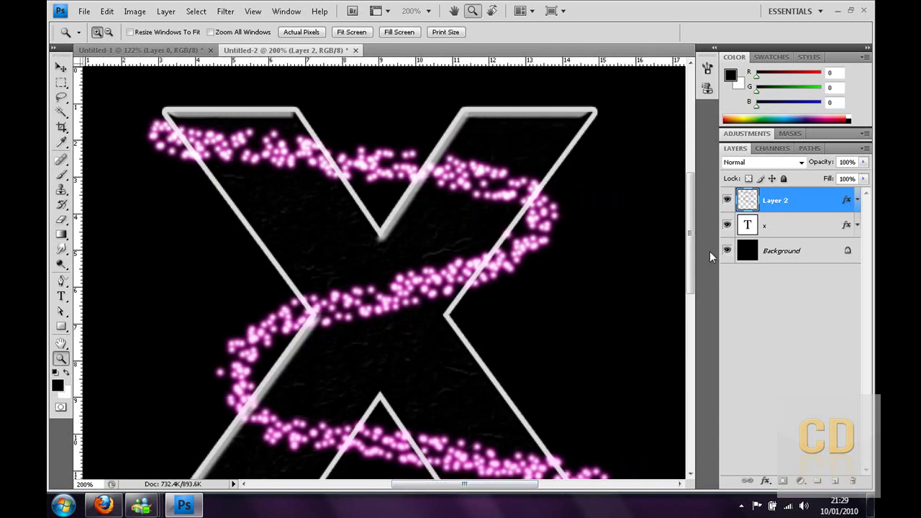
mouse_move(692, 248)
mouse_down()
mouse_move(702, 292)
mouse_move(700, 233)
mouse_up()
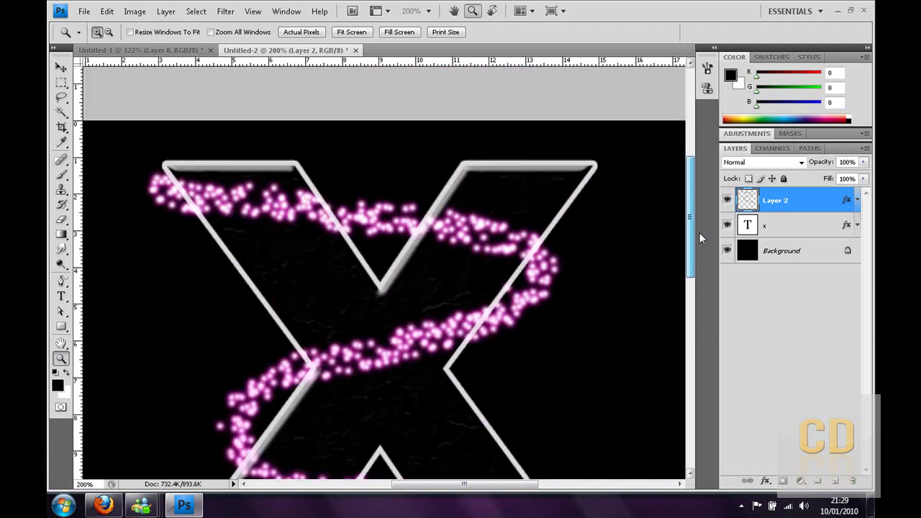
click(61, 219)
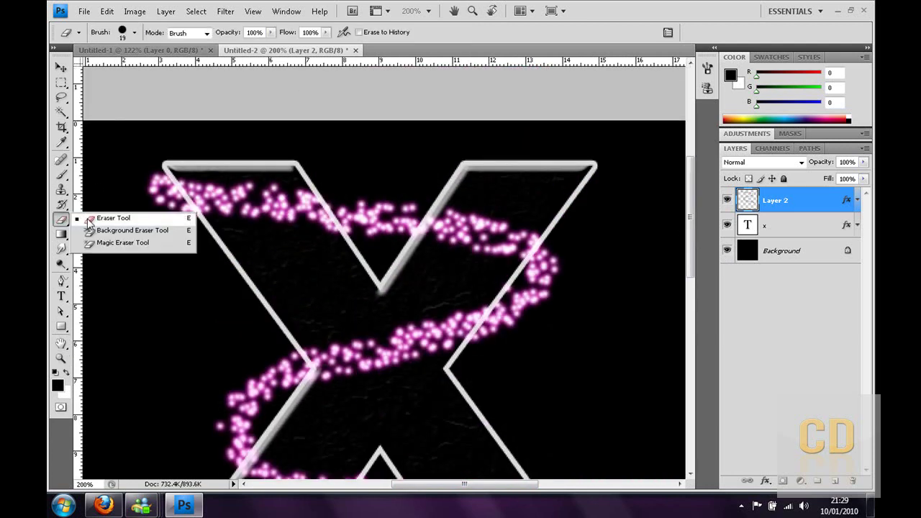
click(89, 219)
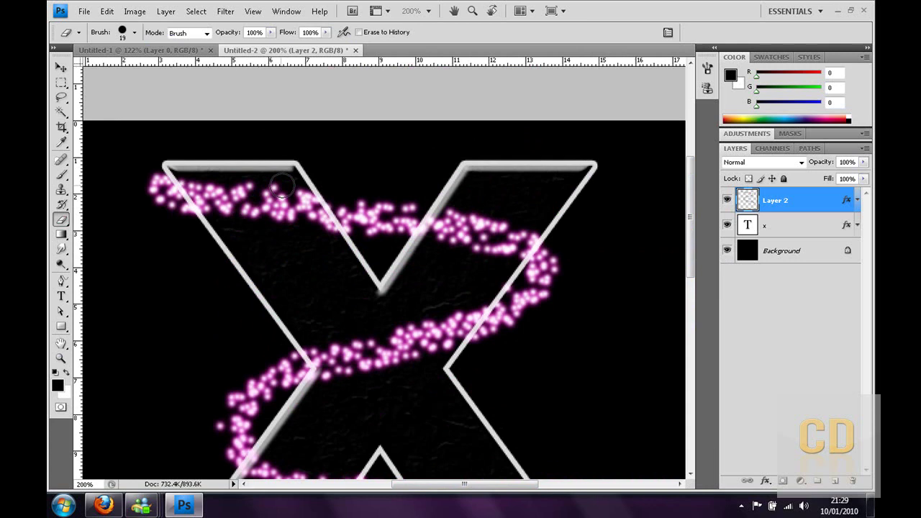
mouse_move(283, 186)
mouse_down()
mouse_move(328, 235)
mouse_move(289, 219)
mouse_move(261, 188)
mouse_move(219, 187)
mouse_move(188, 173)
mouse_move(228, 213)
mouse_move(266, 207)
mouse_move(252, 203)
mouse_move(278, 185)
mouse_move(304, 224)
mouse_move(357, 224)
mouse_up()
mouse_move(447, 206)
mouse_down()
mouse_move(414, 251)
mouse_move(506, 217)
mouse_move(524, 243)
mouse_move(504, 252)
mouse_move(499, 233)
mouse_move(445, 247)
mouse_move(532, 228)
mouse_move(521, 240)
mouse_move(492, 212)
mouse_up()
Step: Erase the sparkles linking the left loop to the lower trail near the X's lower-left leg
scroll(491, 213, down, 1)
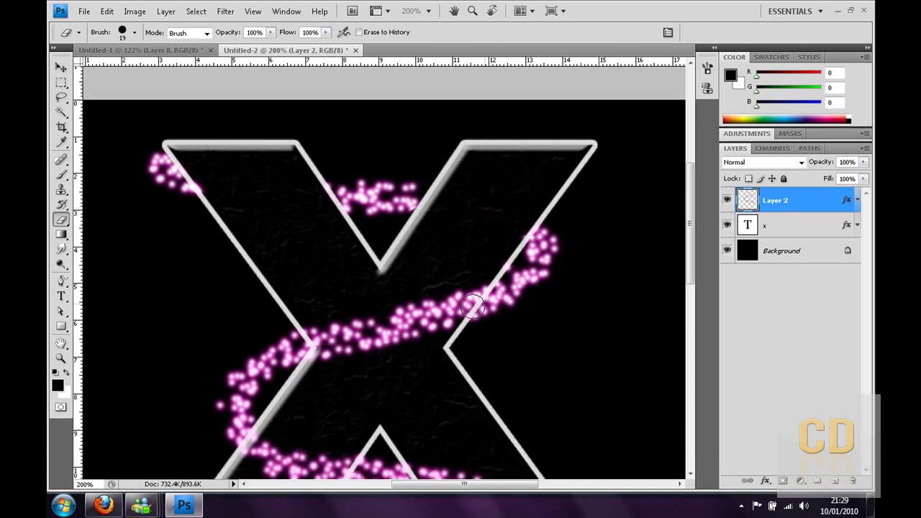
scroll(402, 319, down, 4)
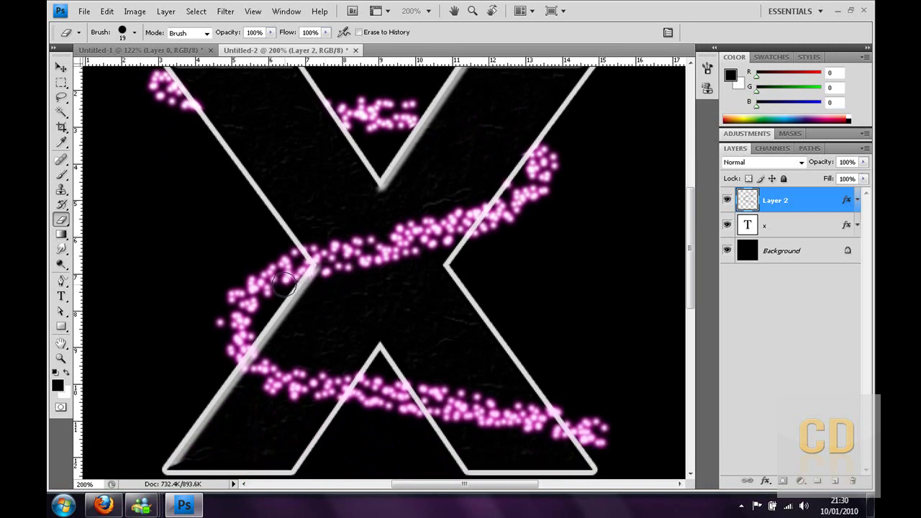
scroll(284, 288, down, 1)
mouse_move(271, 331)
mouse_down()
mouse_move(239, 373)
mouse_move(340, 352)
mouse_move(327, 380)
mouse_move(292, 401)
mouse_move(279, 377)
mouse_move(301, 376)
mouse_up()
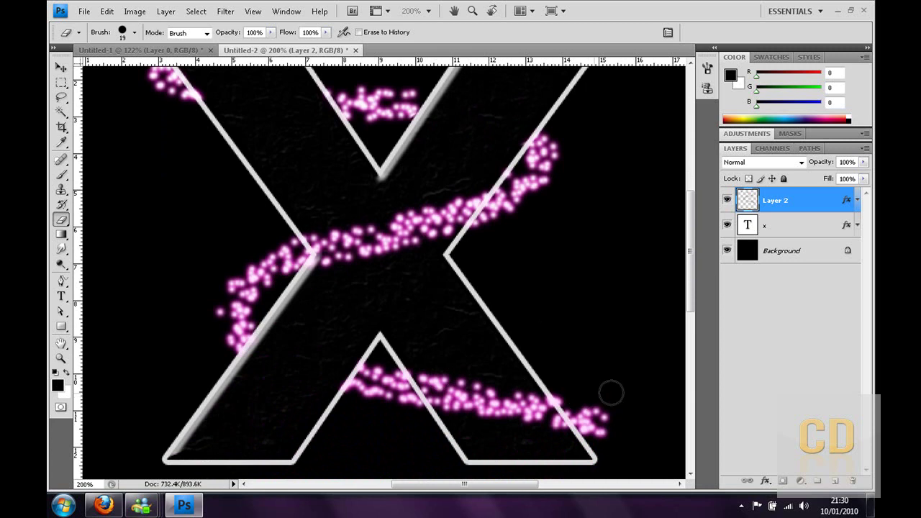
Step: Fit the whole canvas on screen with the Zoom tool
click(61, 358)
right_click(173, 331)
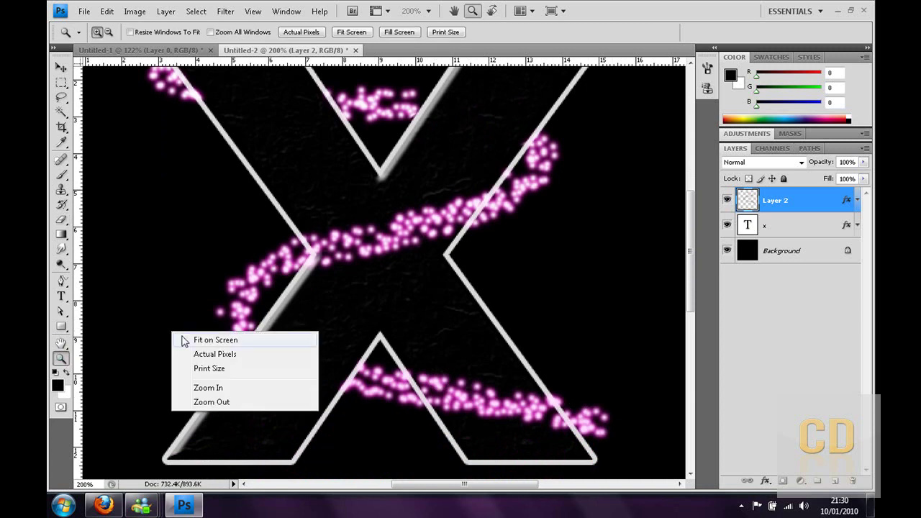
click(185, 339)
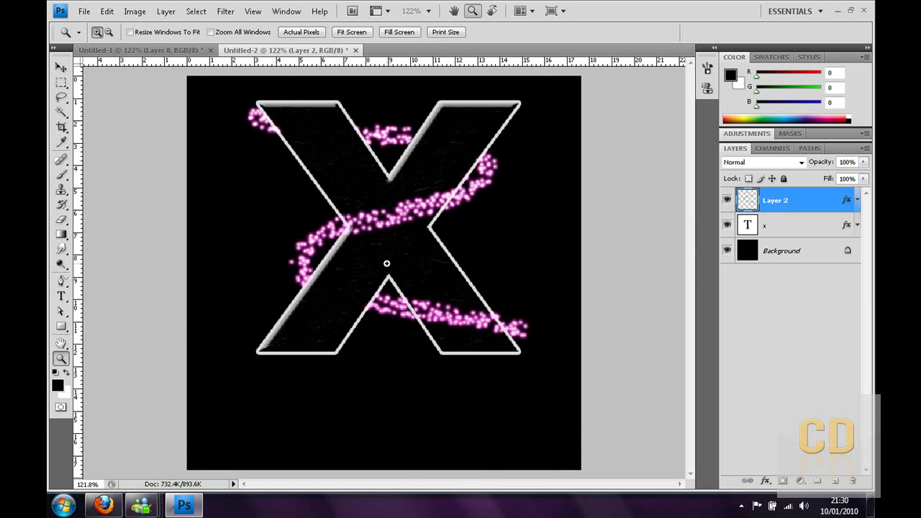
Step: Rasterize the x type layer, merge it with Layer 2, and nudge the result right
shift+click(816, 230)
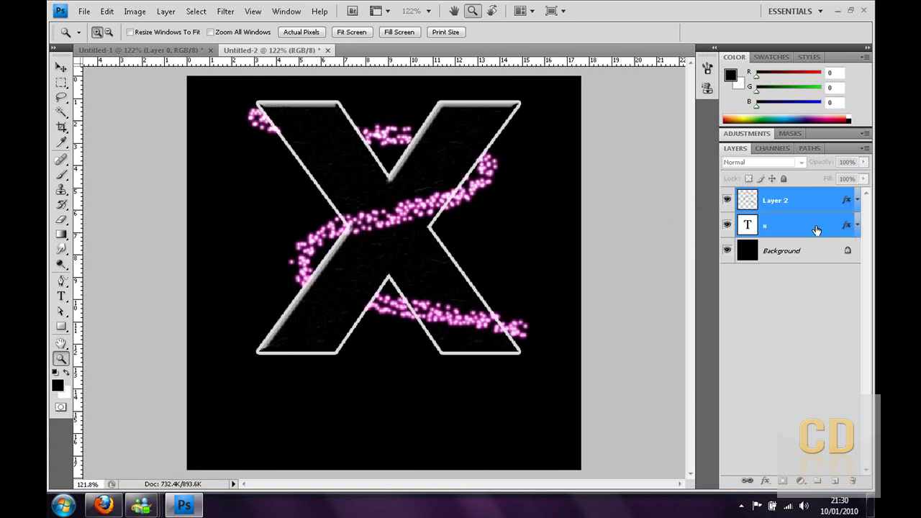
right_click(817, 229)
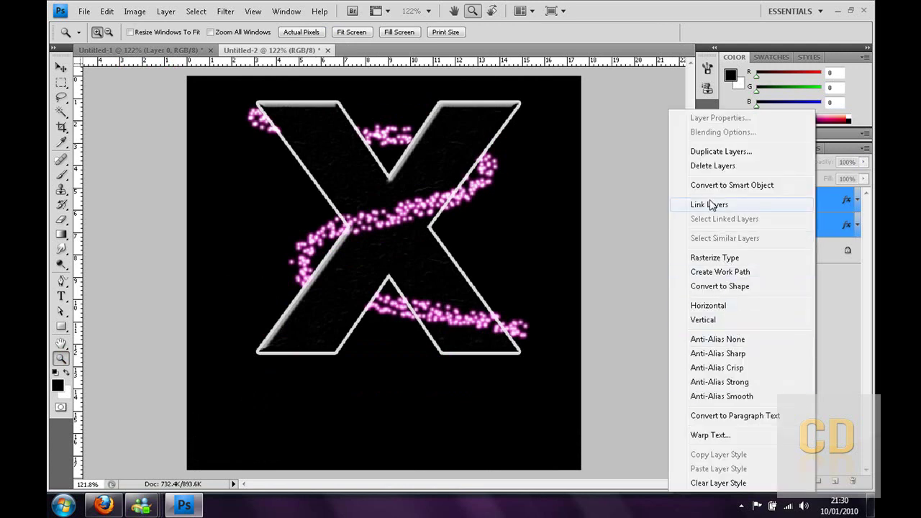
click(714, 258)
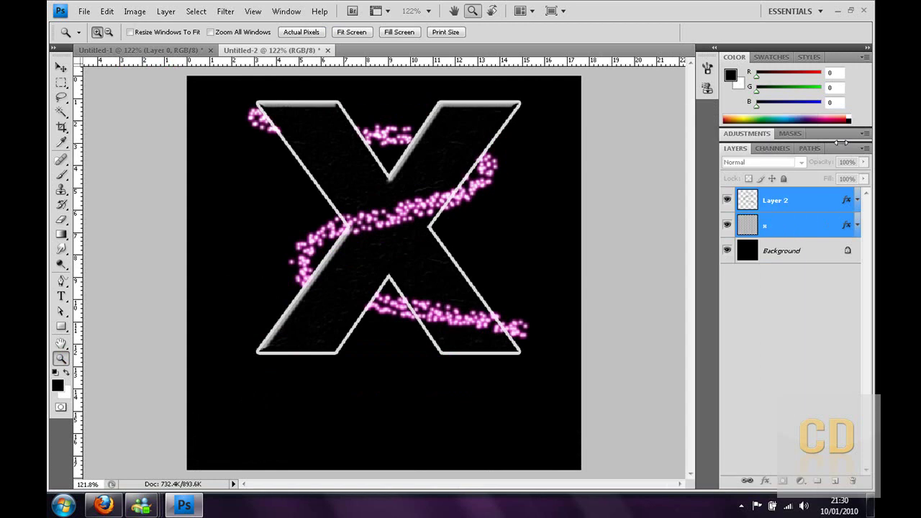
right_click(792, 200)
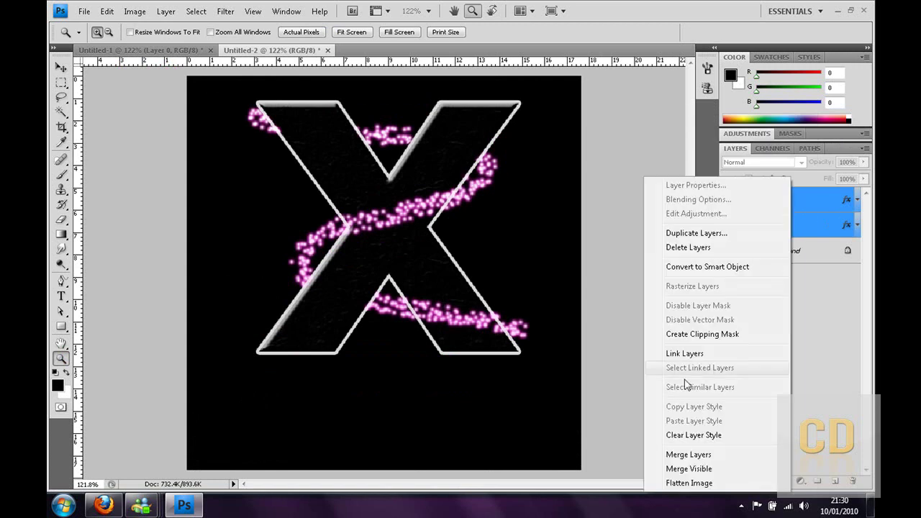
click(693, 455)
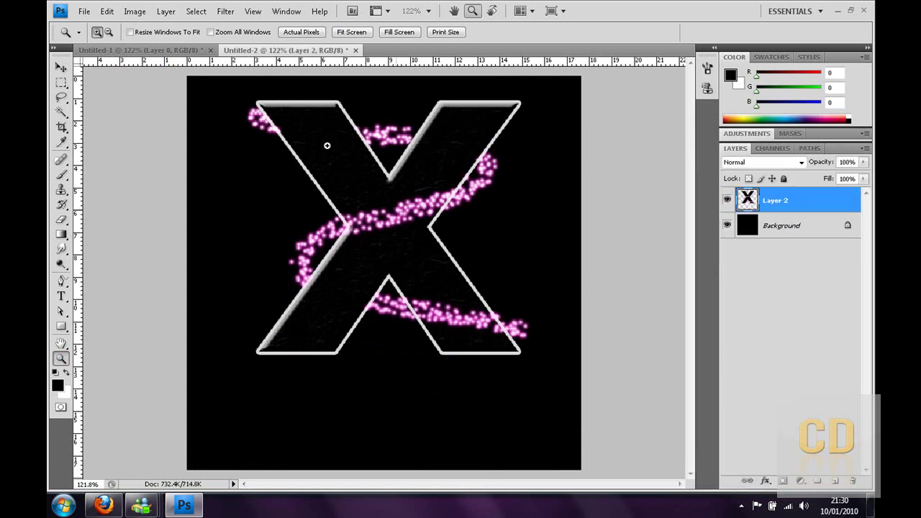
drag(397, 249, 420, 248)
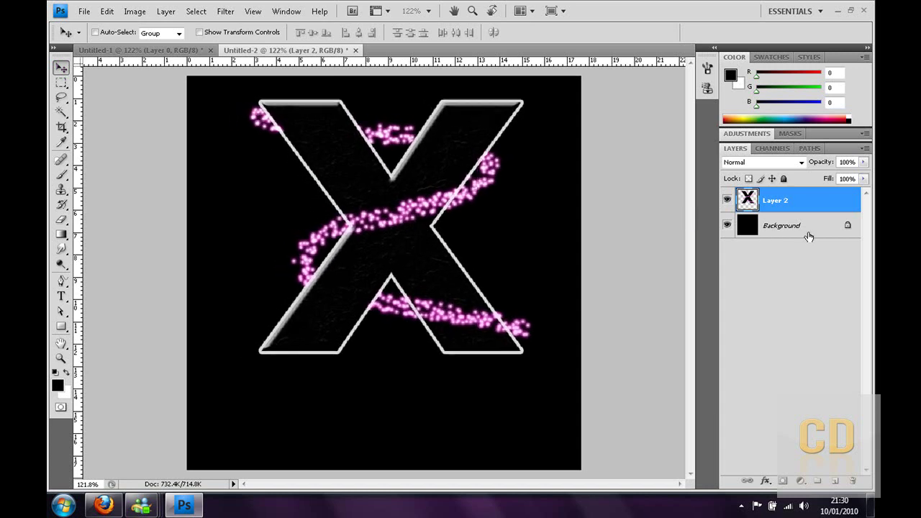
Step: Convert the locked Background into a regular Layer 0
click(840, 229)
double_click(848, 228)
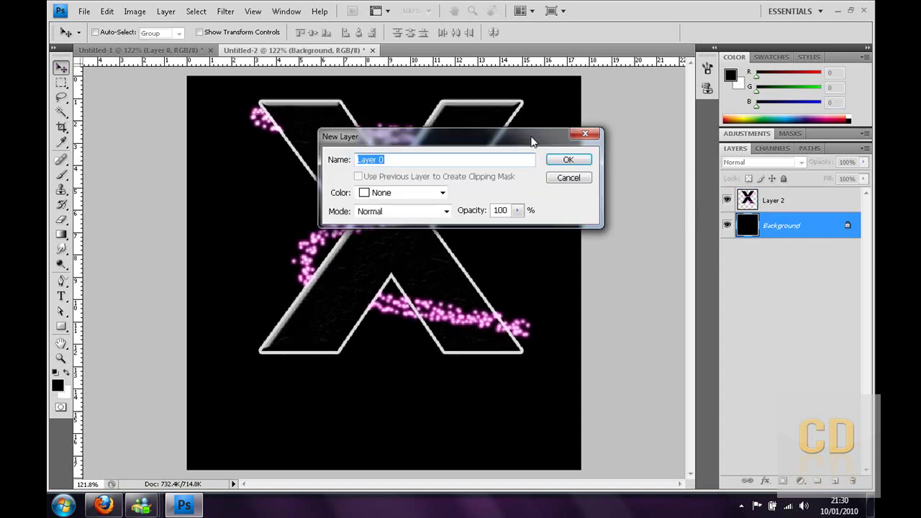
click(558, 160)
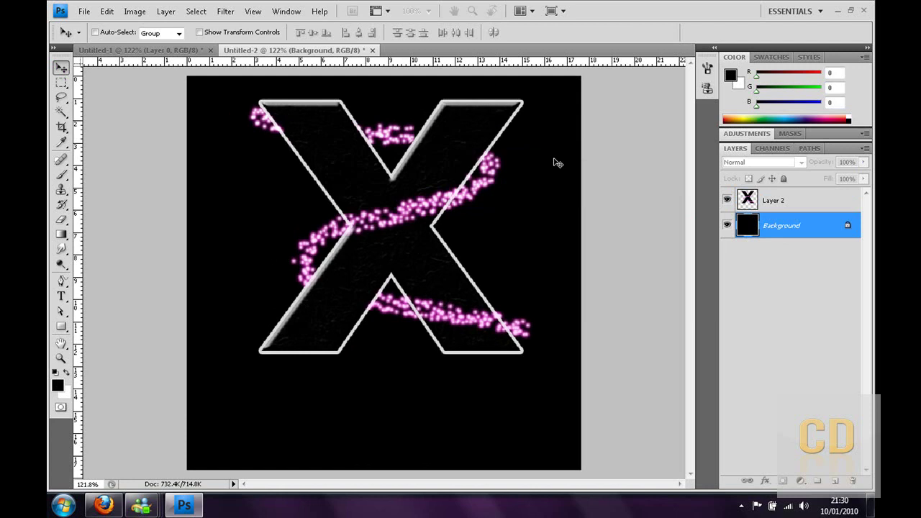
Step: Add a Gradient Overlay to Layer 0 and set its left stop to dark magenta #160013
right_click(793, 223)
click(749, 208)
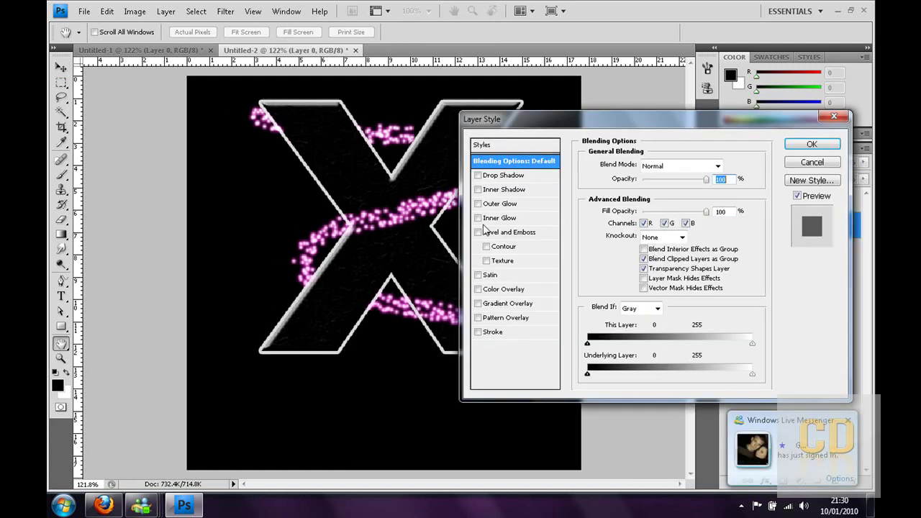
click(504, 303)
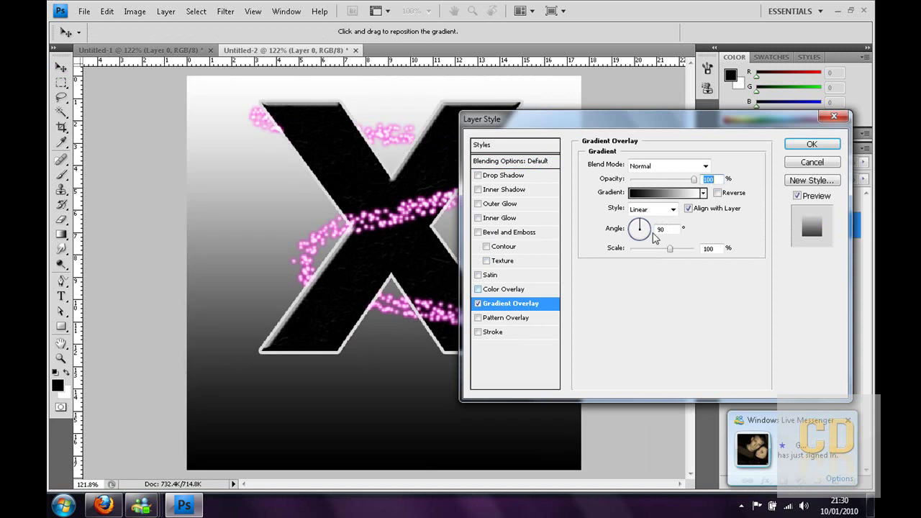
click(666, 192)
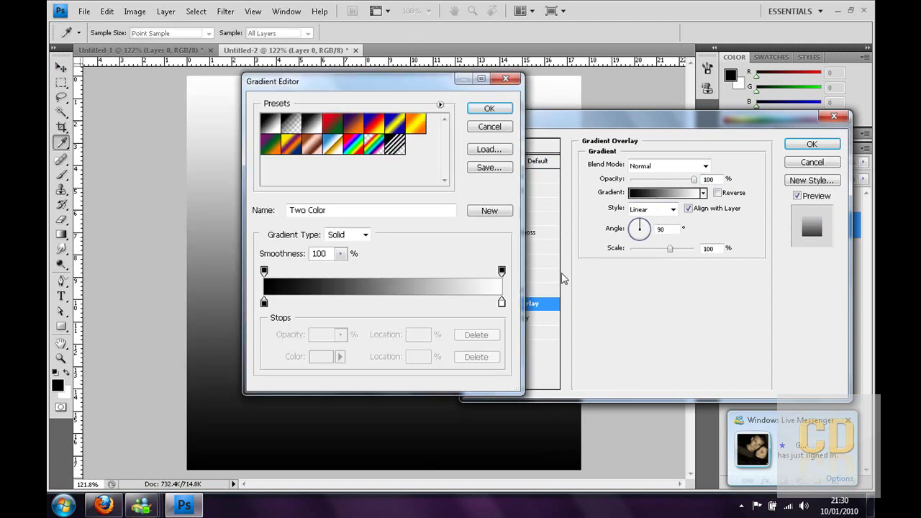
double_click(264, 302)
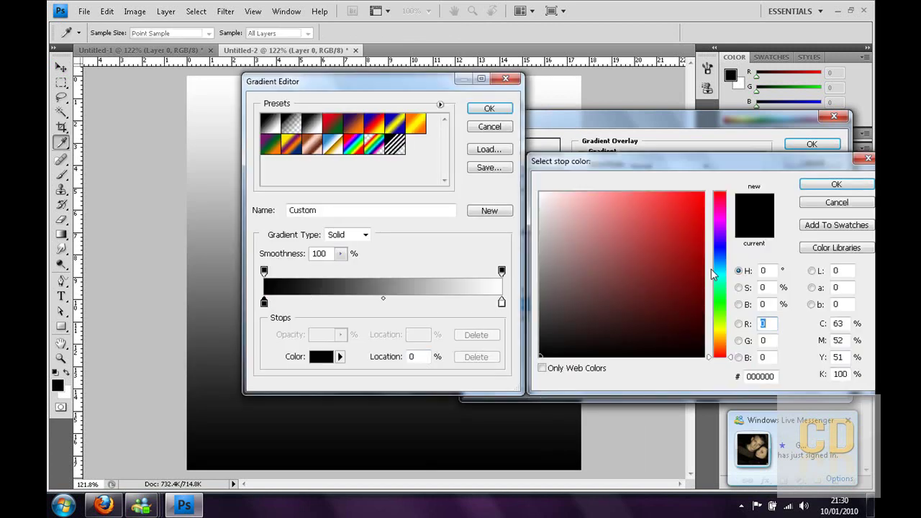
drag(724, 238, 722, 215)
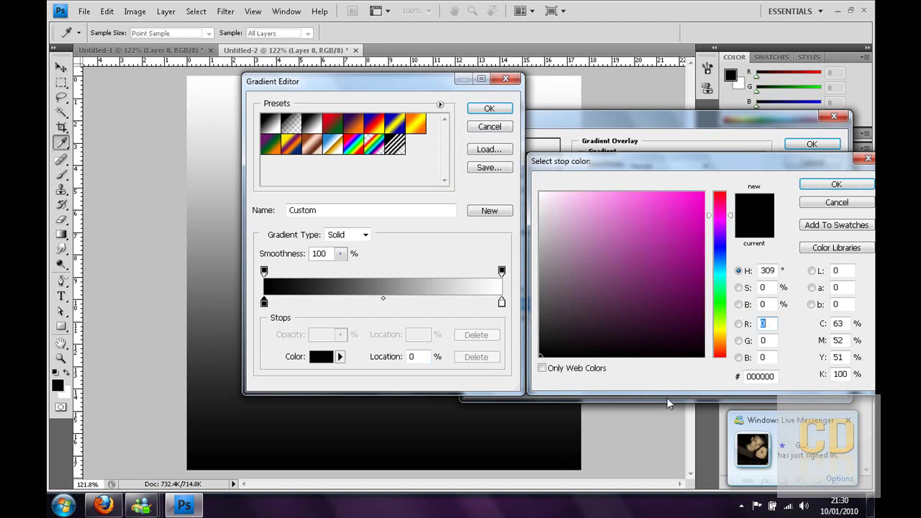
drag(692, 341, 714, 342)
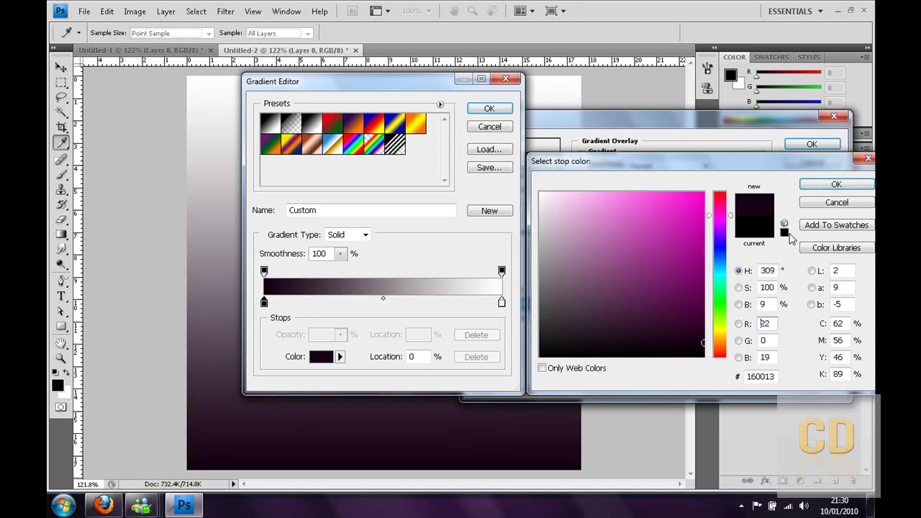
click(837, 184)
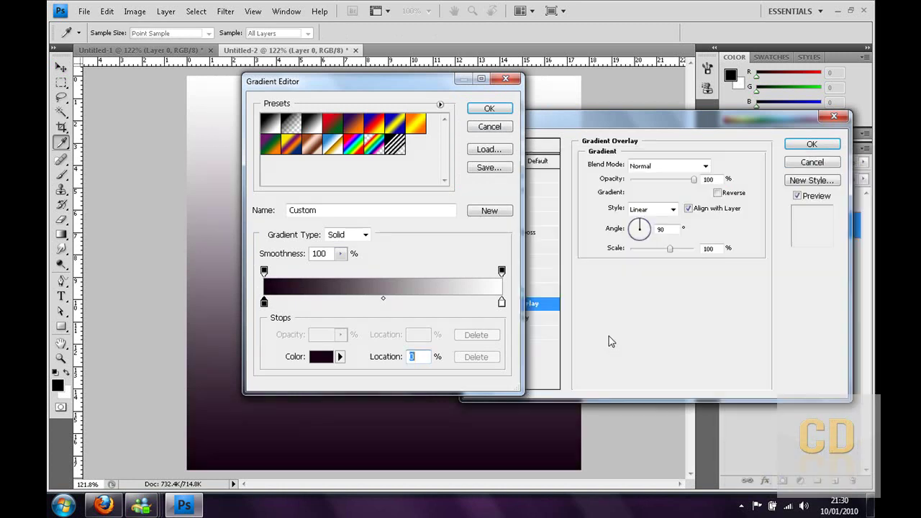
Step: Make the right gradient stop a near-black magenta and apply the overlay
click(502, 302)
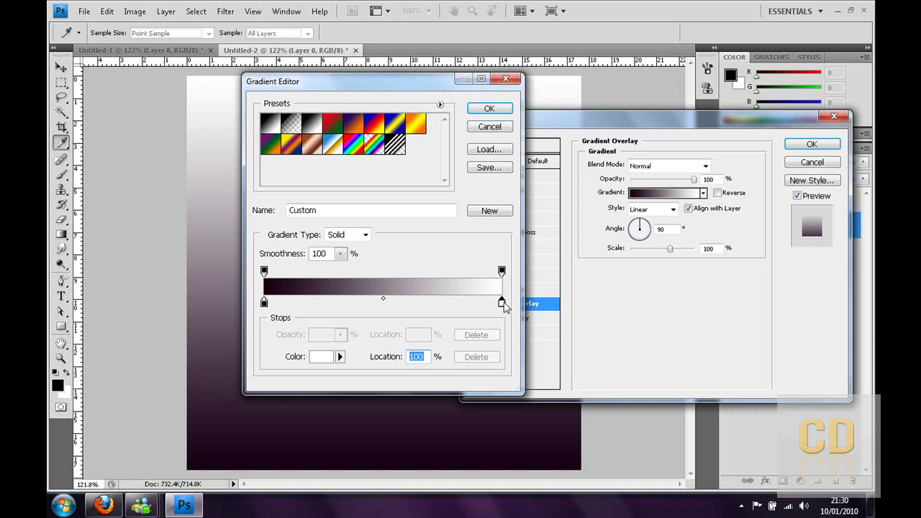
double_click(502, 302)
drag(578, 319, 463, 434)
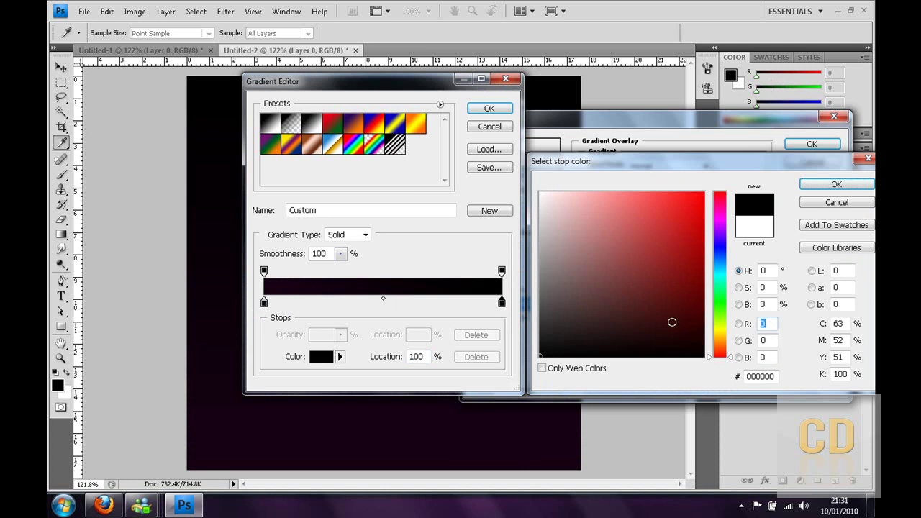
drag(715, 286, 724, 222)
drag(688, 347, 715, 351)
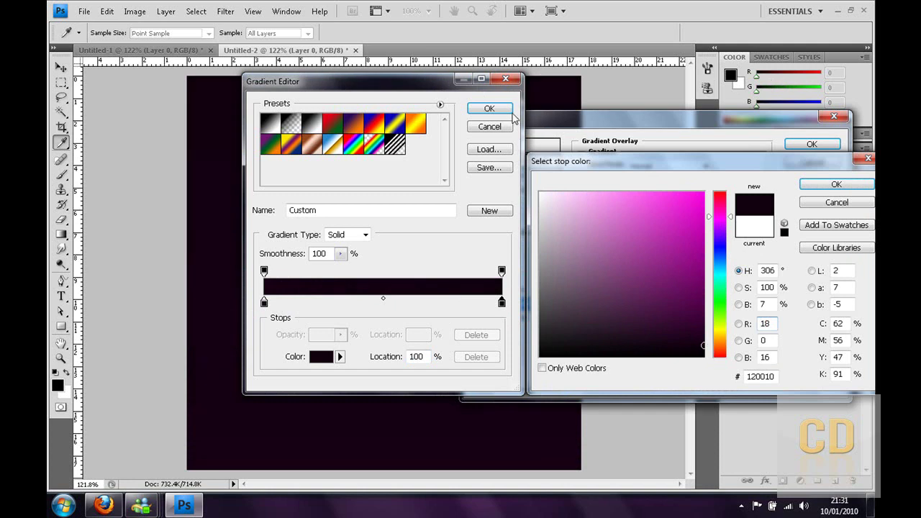
key(Tab)
click(836, 184)
click(484, 108)
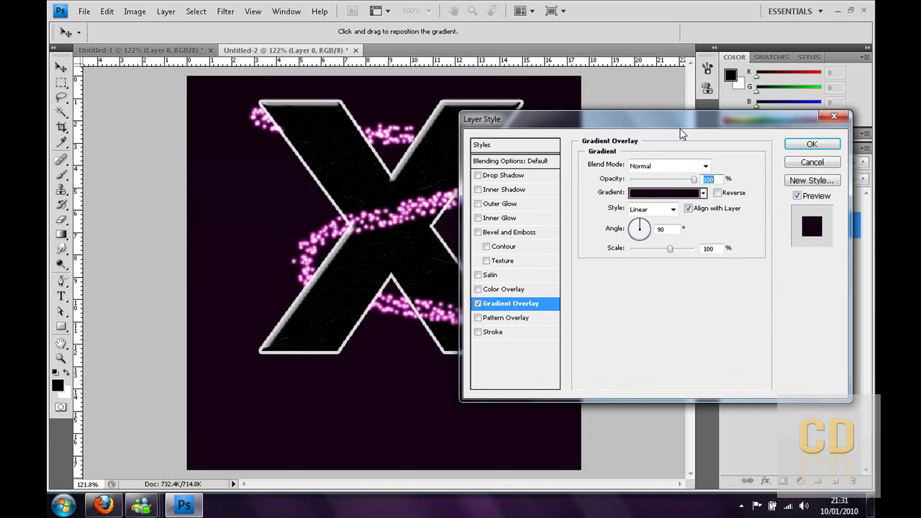
click(812, 143)
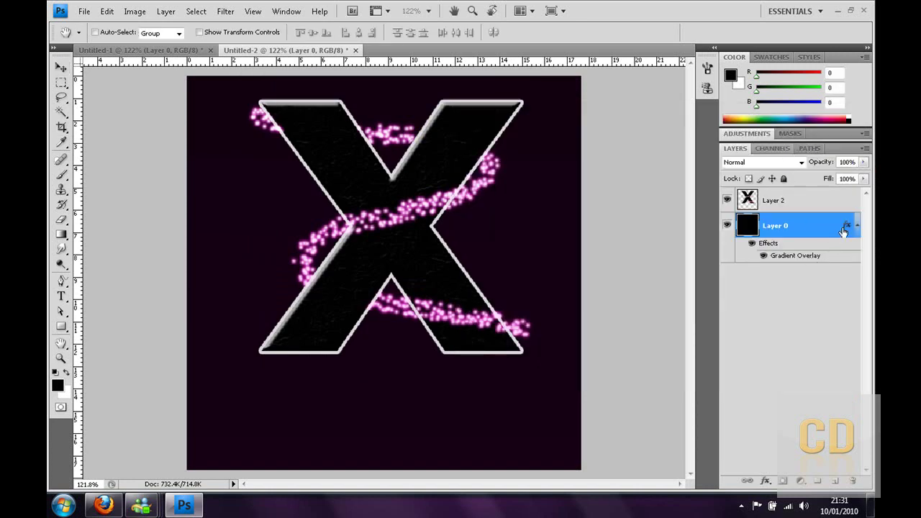
Step: Reopen the gradient overlay and change the right stop to pure black #000000
double_click(821, 254)
click(644, 194)
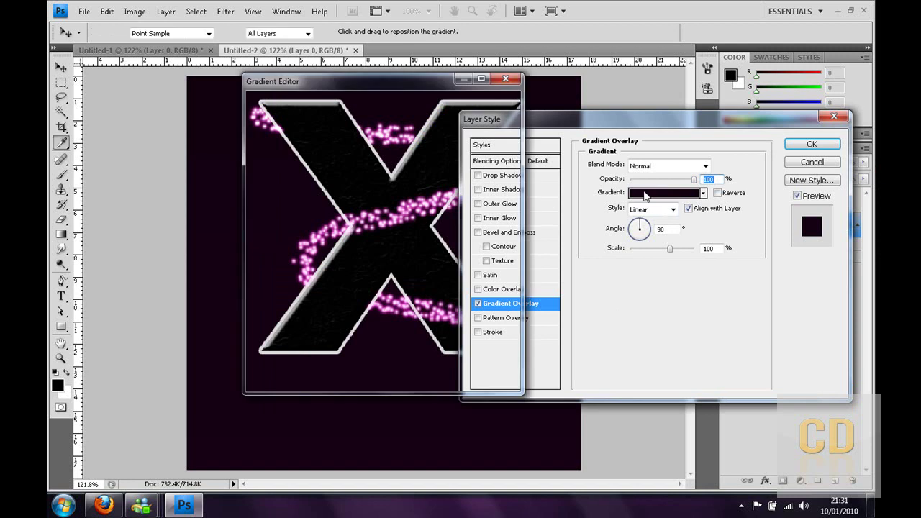
double_click(502, 302)
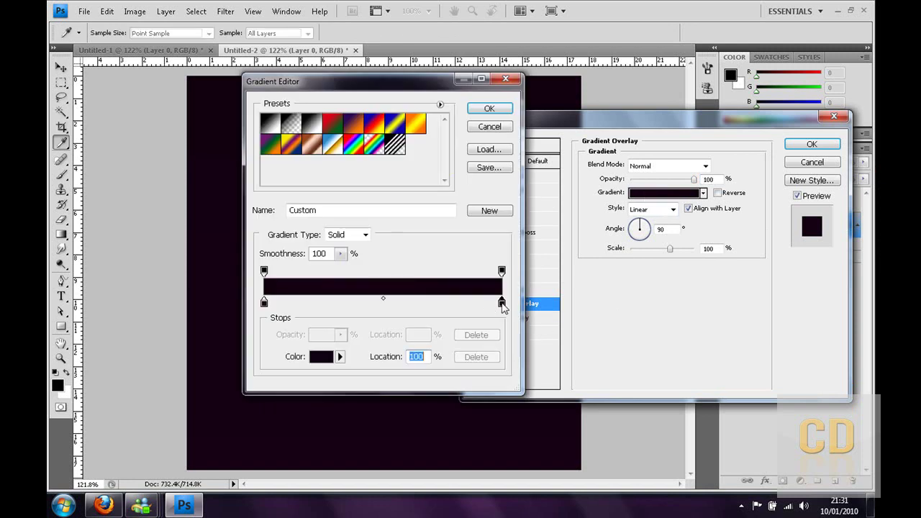
drag(574, 308, 748, 387)
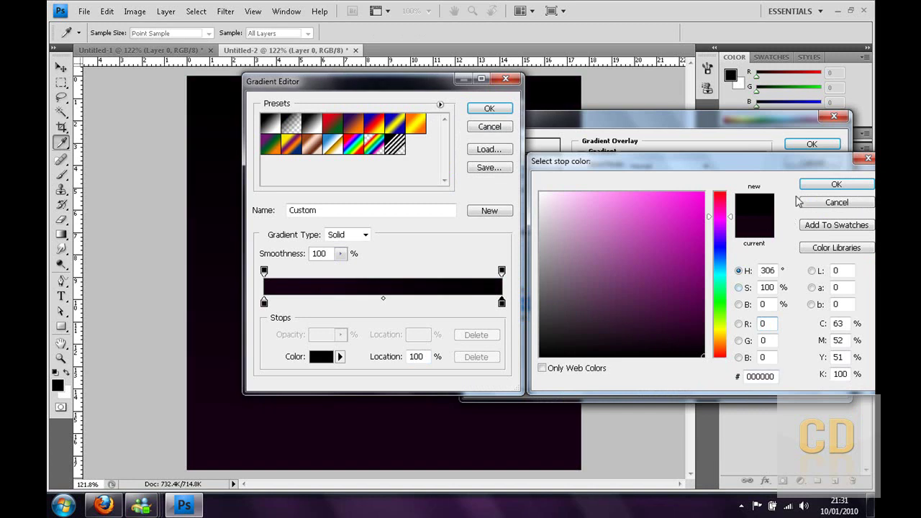
click(835, 185)
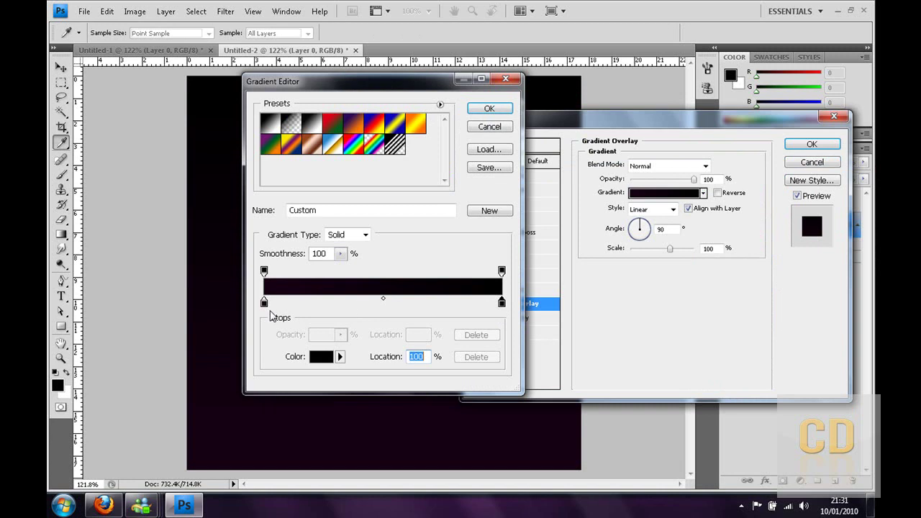
click(483, 109)
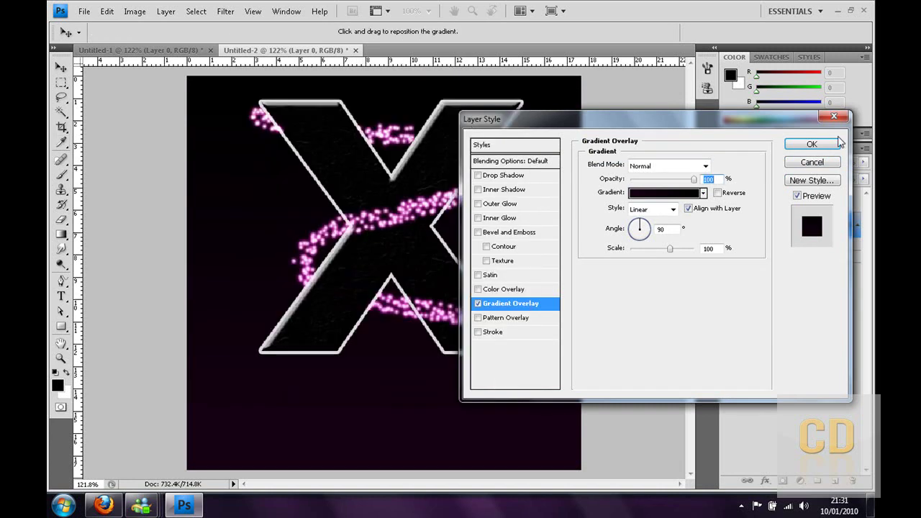
Step: Confirm the gradient overlay and add a new empty layer above the X's Layer 2
click(813, 146)
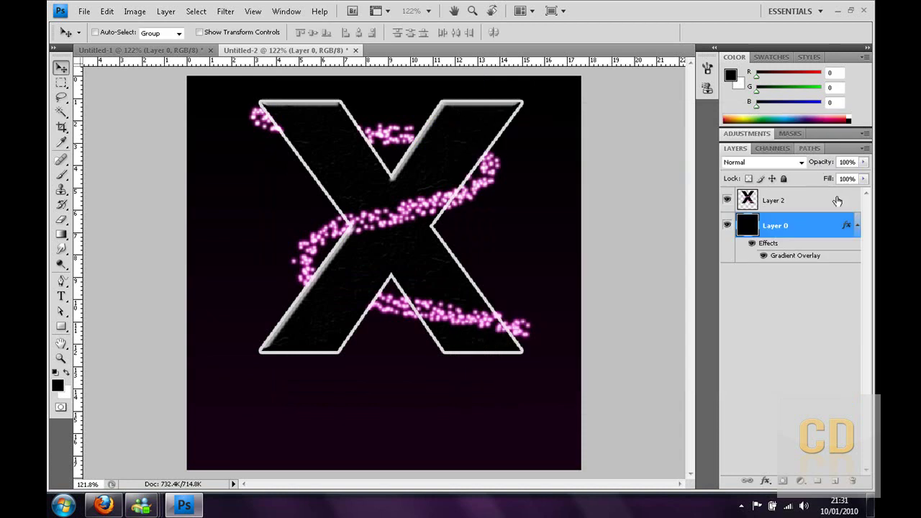
click(776, 208)
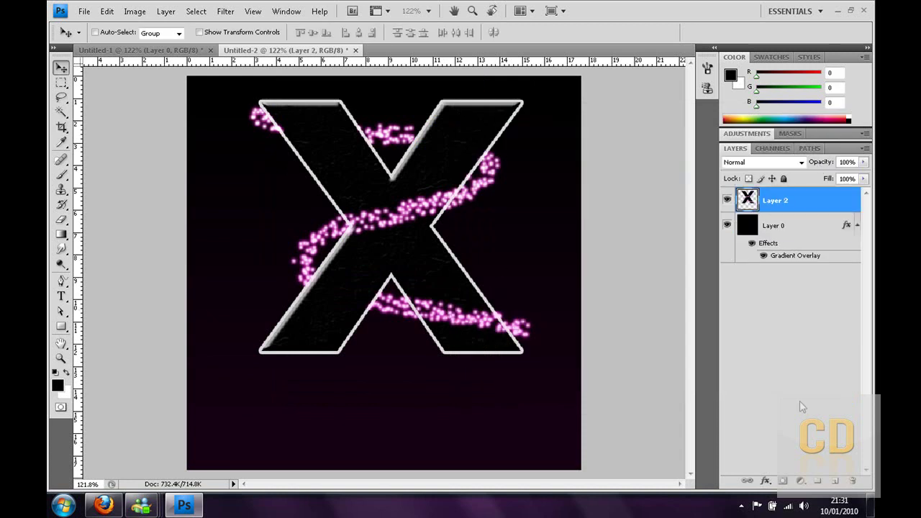
click(834, 481)
Step: Type 'CHROME DESIGN' on a text line below the X
click(61, 296)
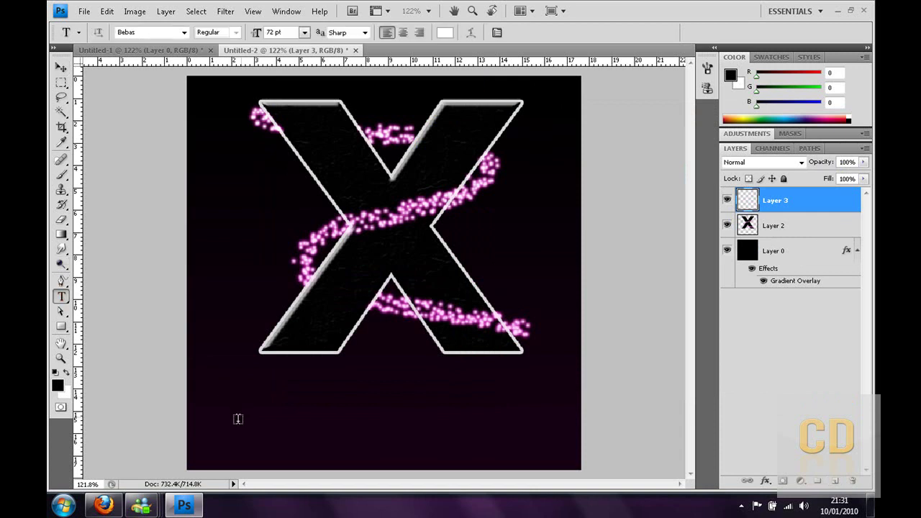
click(243, 433)
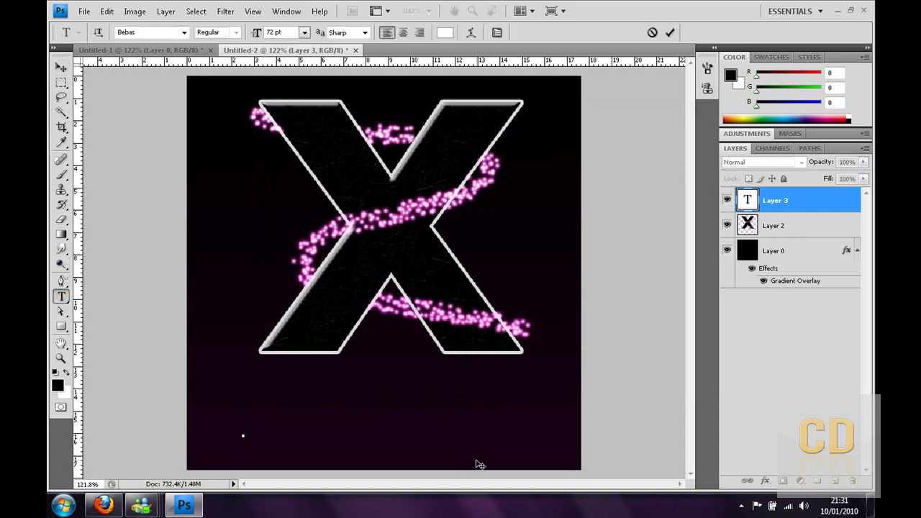
text(CHROME )
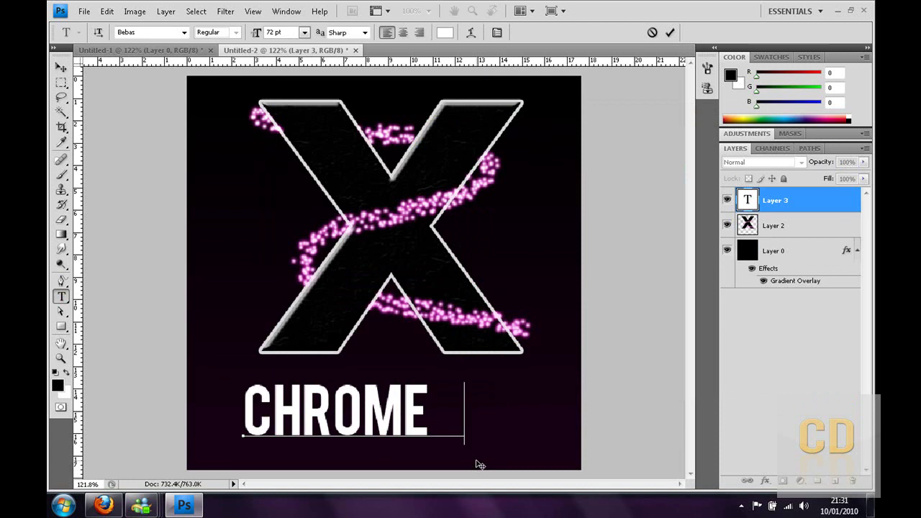
text(DESIGN)
double_click(469, 425)
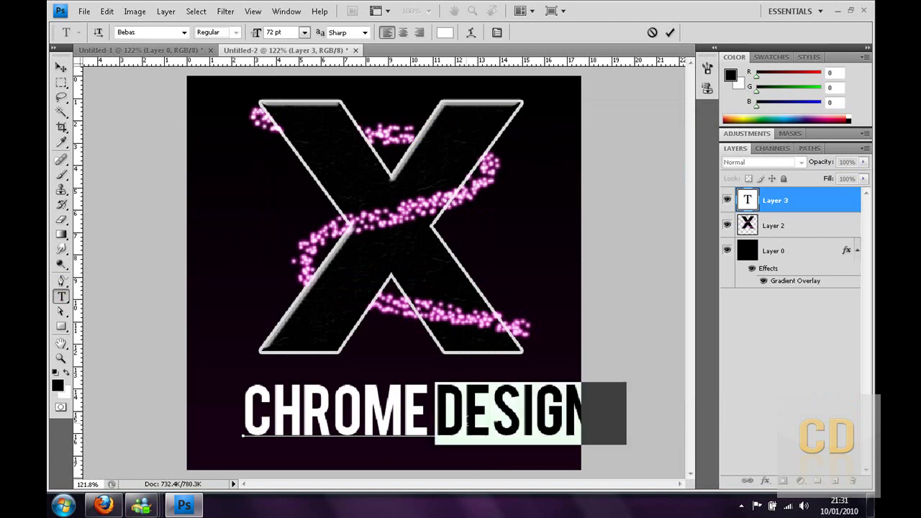
click(466, 423)
Step: Set all the text to BankGothic Lt BT at 40 pt
key(ctrl+a)
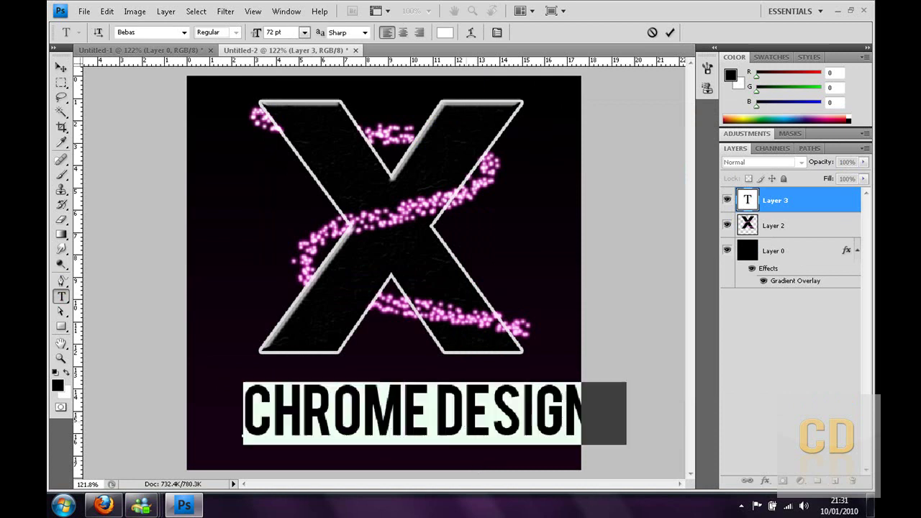
click(152, 32)
text(B)
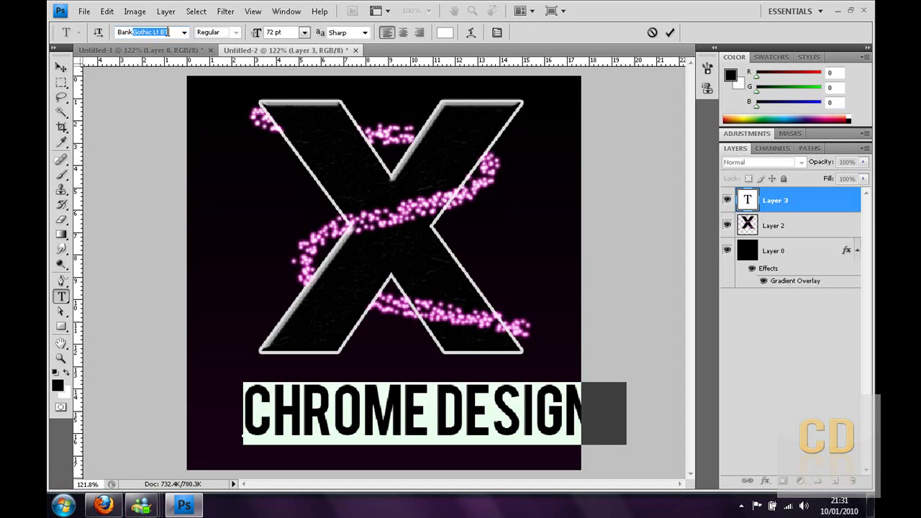
text(ank)
key(Return)
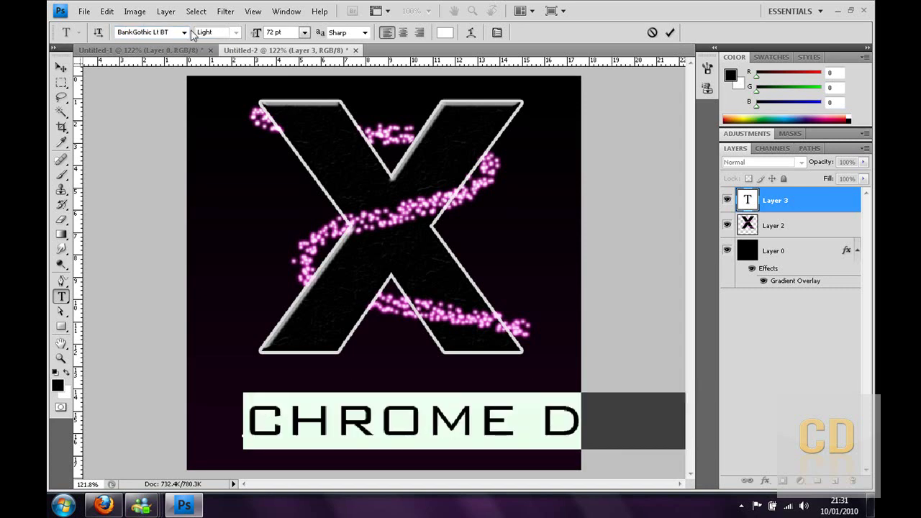
click(304, 34)
click(295, 209)
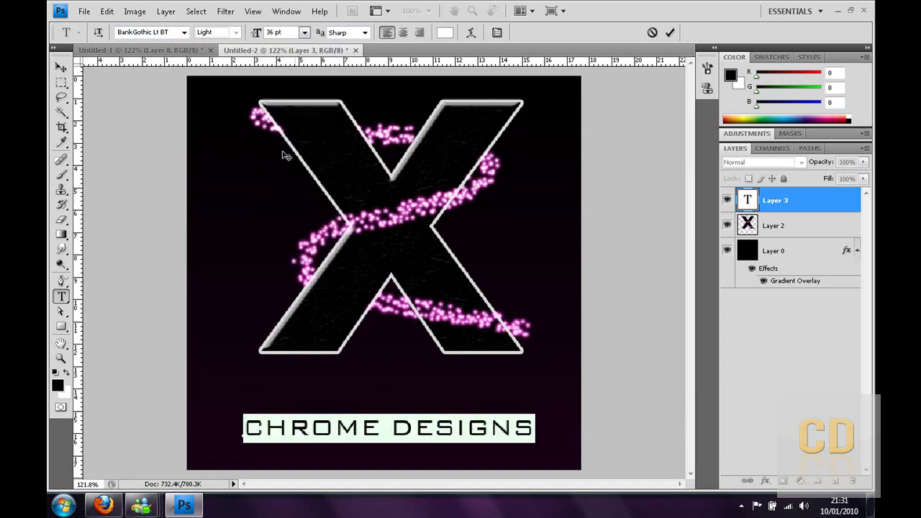
click(304, 33)
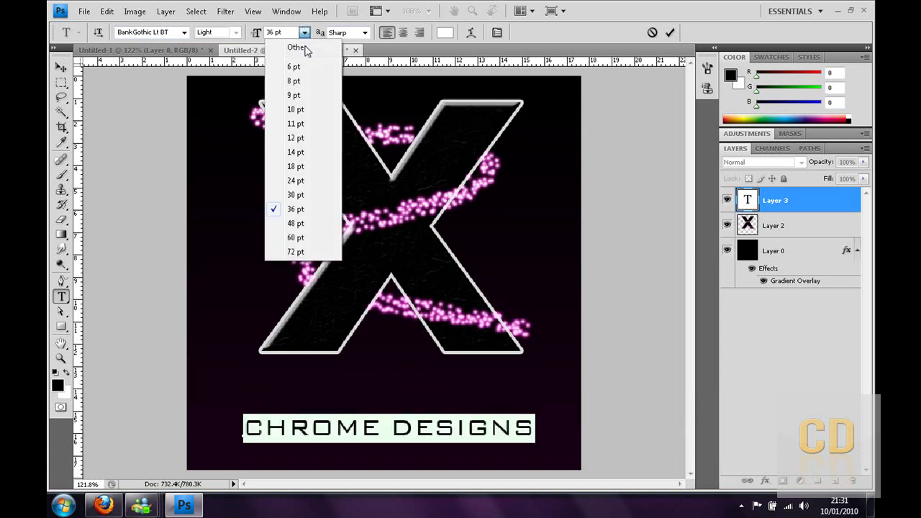
click(297, 224)
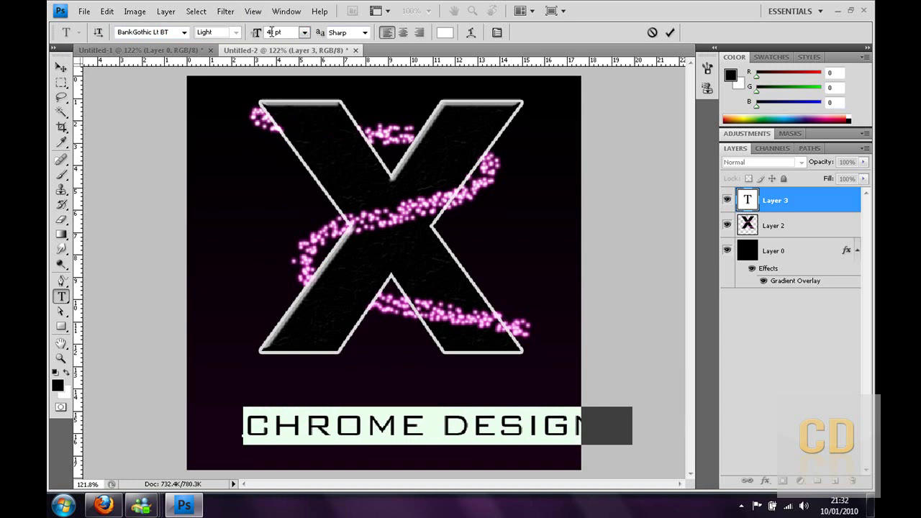
text(8)
key(Return)
text(40)
key(Return)
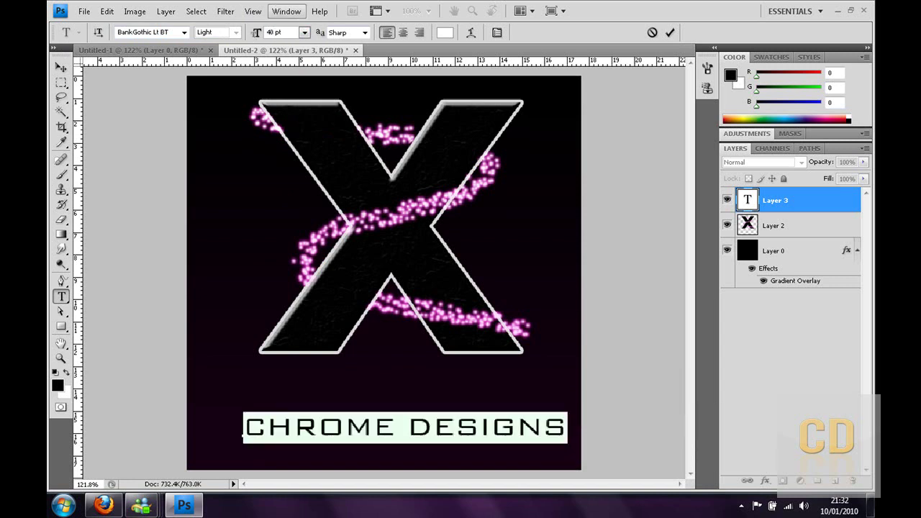
Step: Commit the CHROME DESIGNS text and nudge it slightly up and left
click(61, 66)
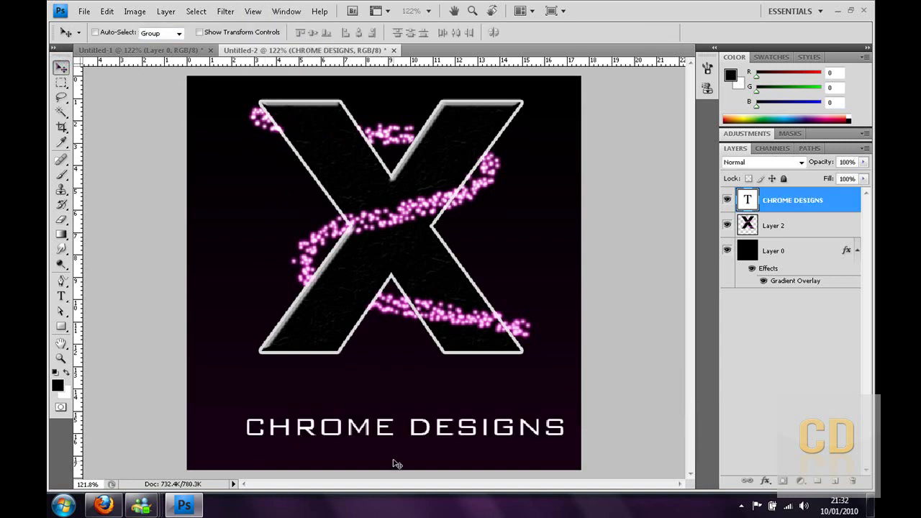
key(shift+Left)
key(shift+Up)
key(Left)
key(Up)
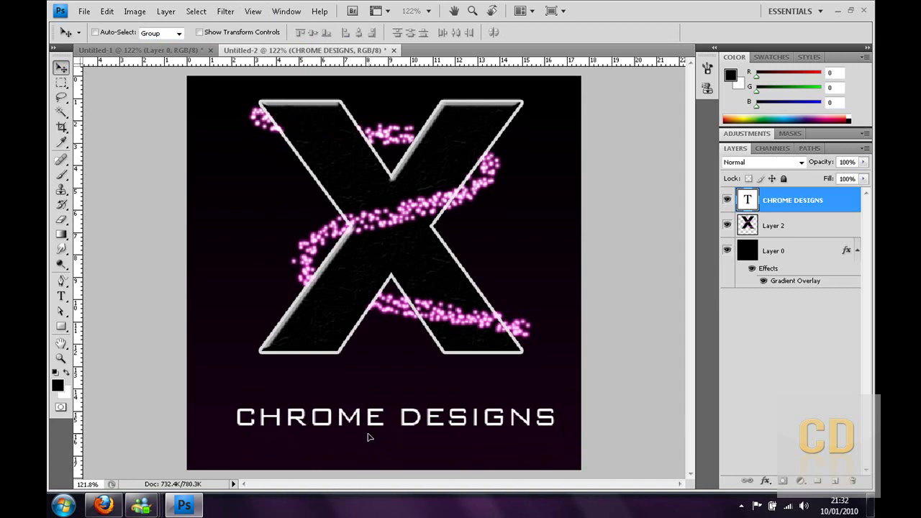
drag(367, 436, 363, 430)
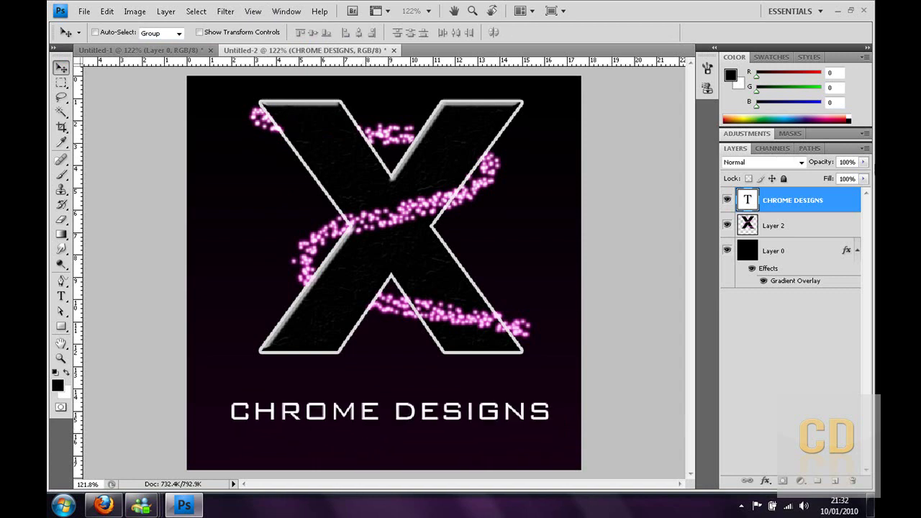
Step: Duplicate the text layer, flip the copy vertically, and move it below the original
drag(835, 201, 840, 487)
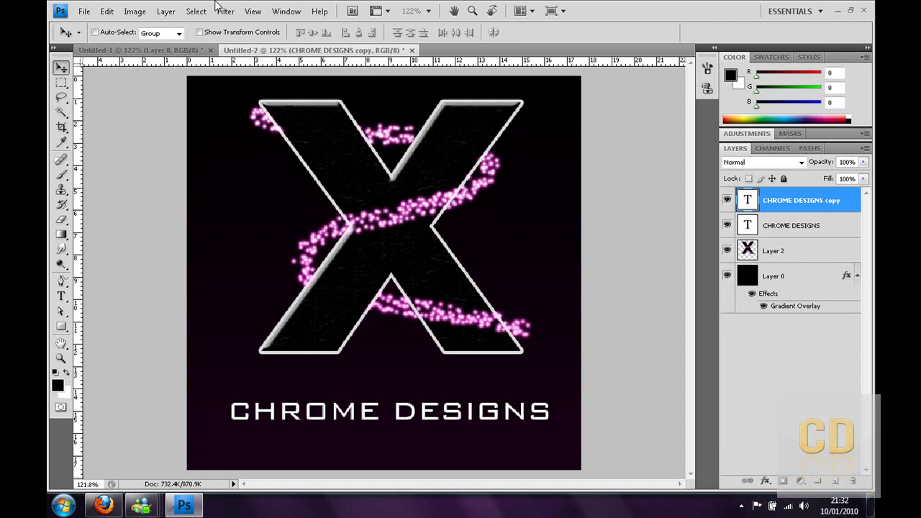
click(106, 11)
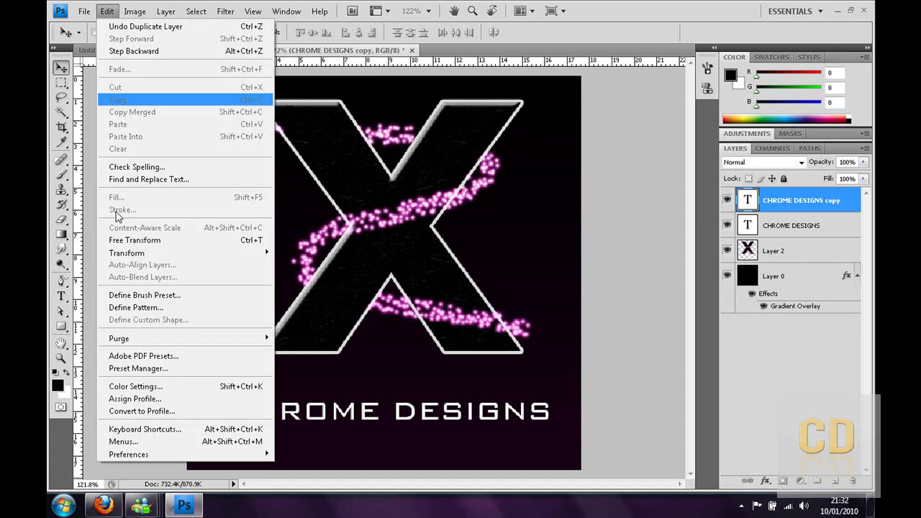
mouse_move(148, 253)
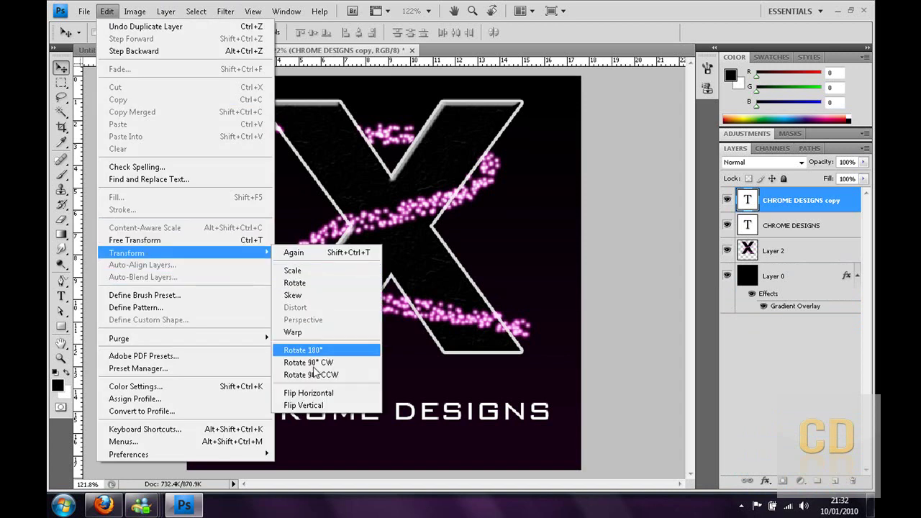
click(308, 393)
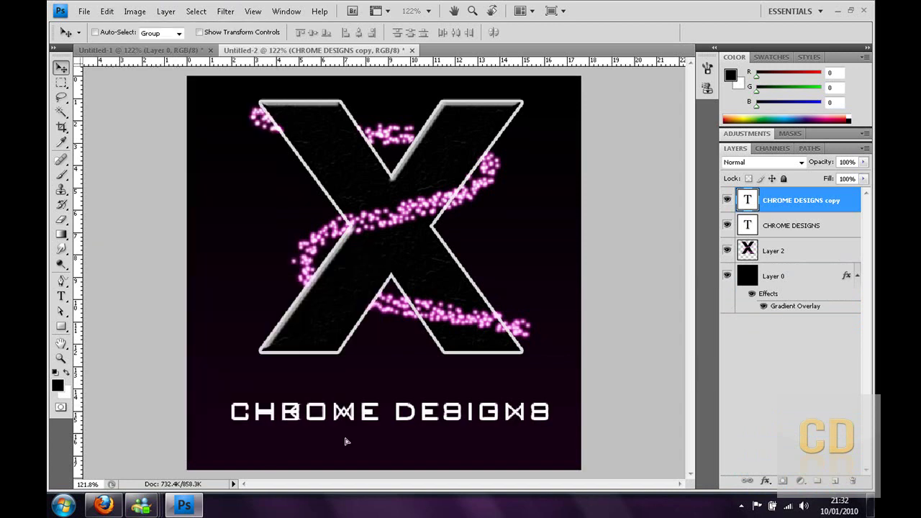
key(shift+Down)
key(shift+Down)
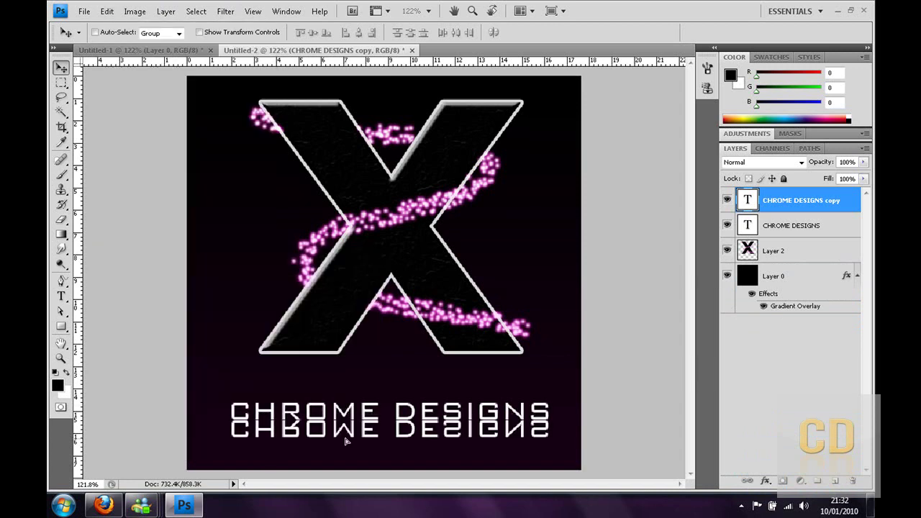
Step: Add a layer mask to the flipped copy and fade it downward with a black-to-white gradient
click(782, 481)
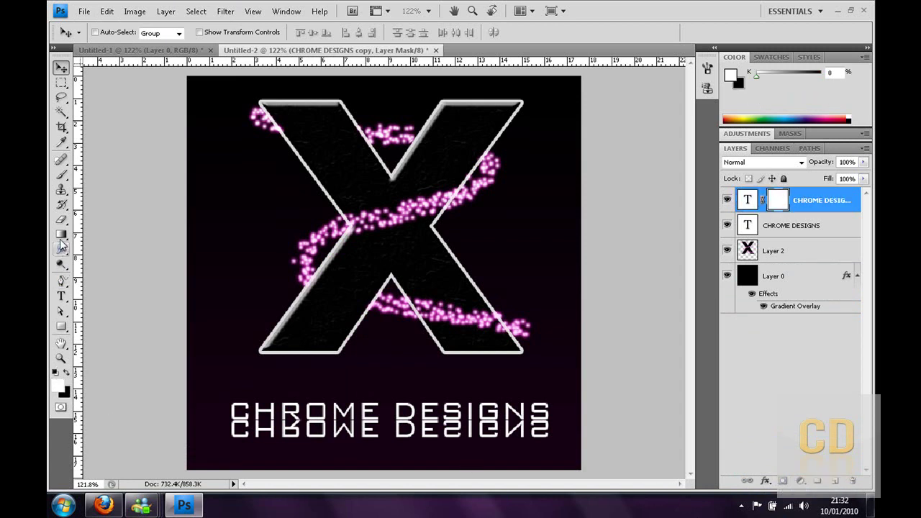
mouse_move(61, 234)
mouse_down()
mouse_move(62, 242)
mouse_move(100, 249)
mouse_move(90, 246)
mouse_move(111, 233)
mouse_up()
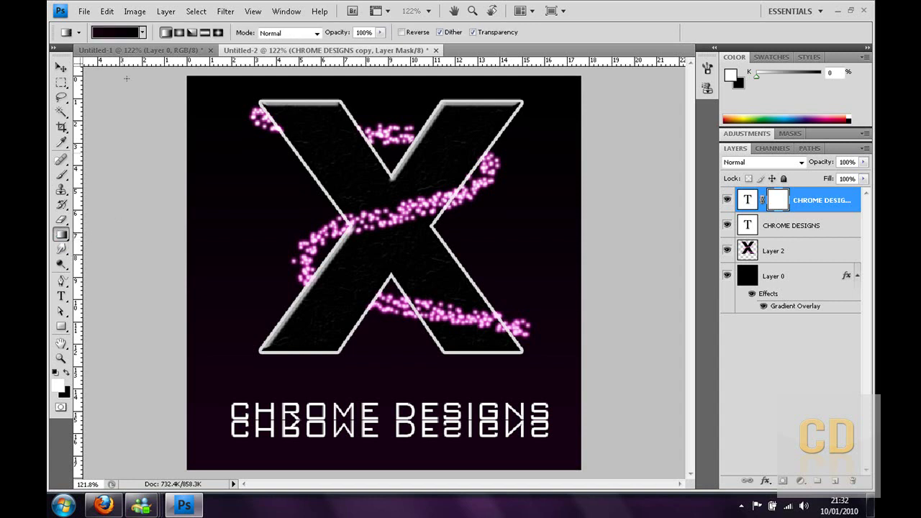
click(142, 32)
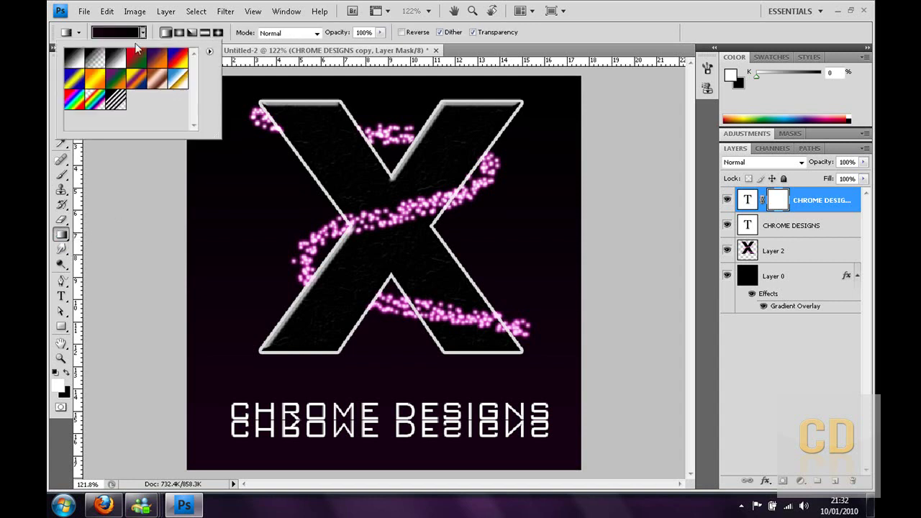
click(119, 58)
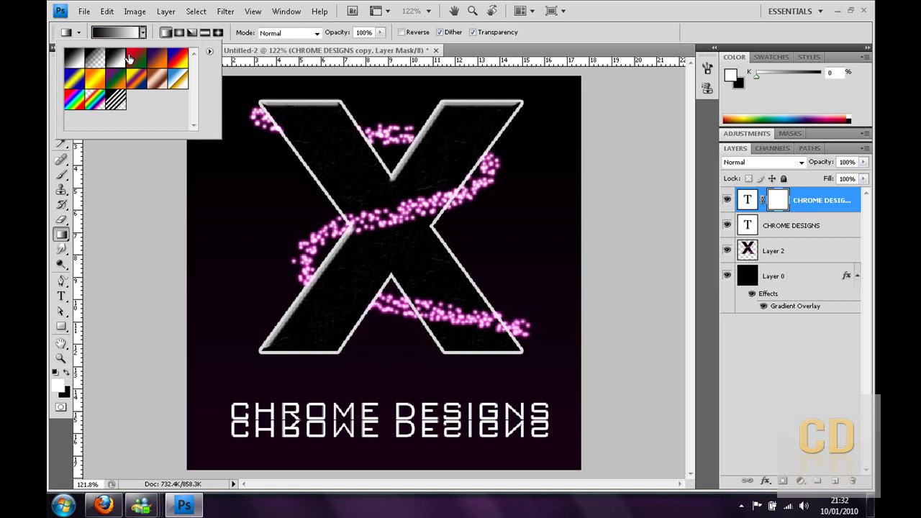
click(165, 35)
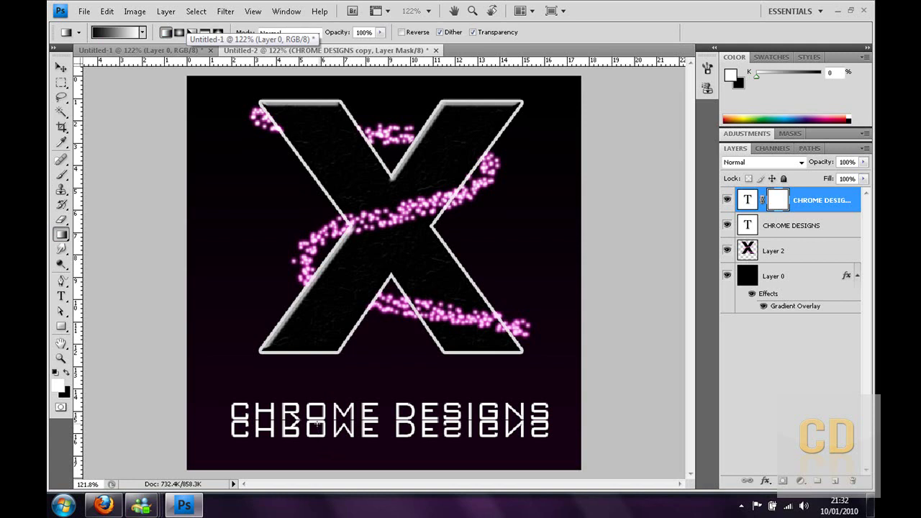
drag(318, 423, 318, 436)
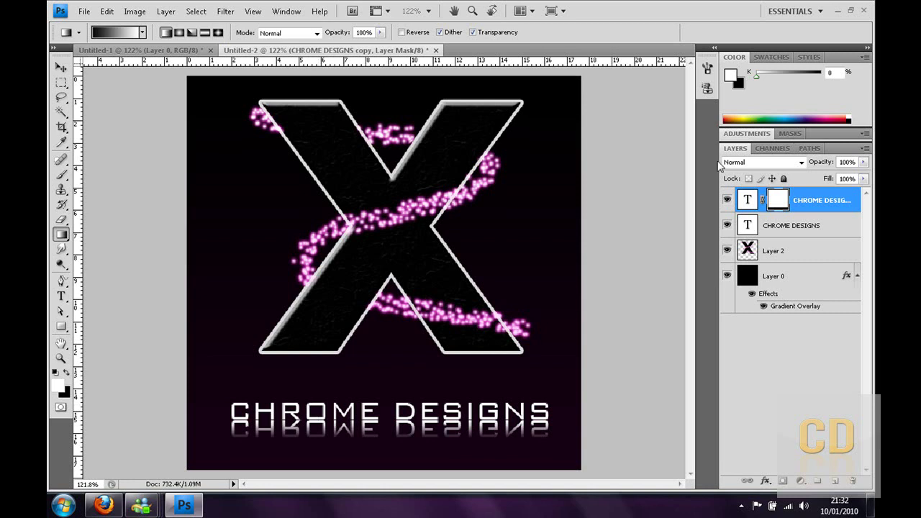
Step: Lower the reflection layer's opacity to about 12%
click(864, 178)
drag(866, 182, 810, 180)
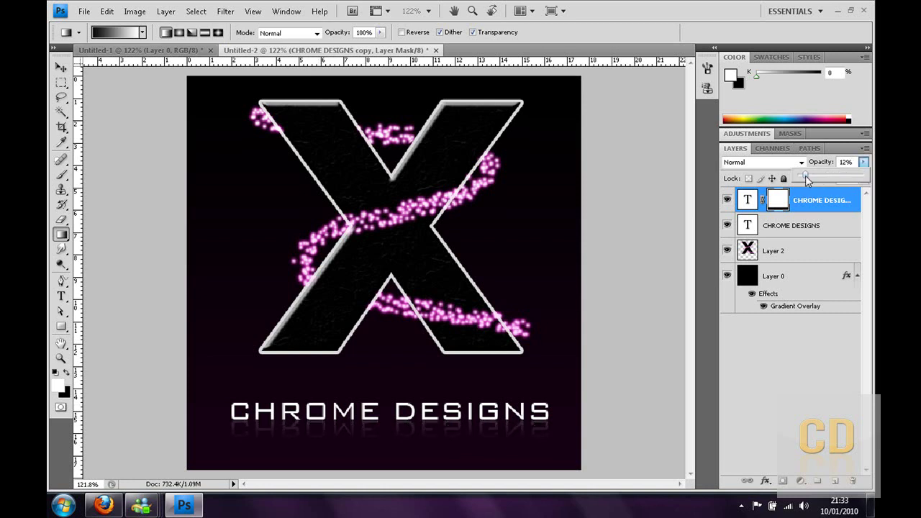
click(815, 353)
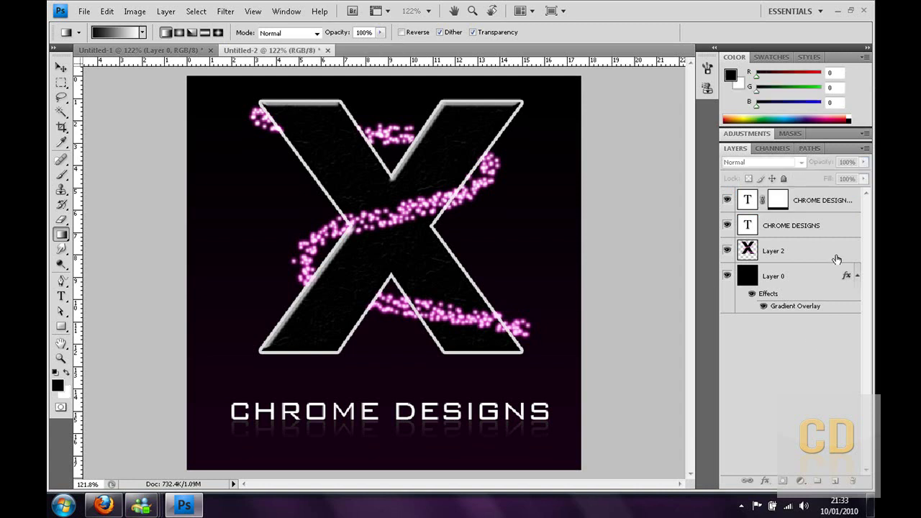